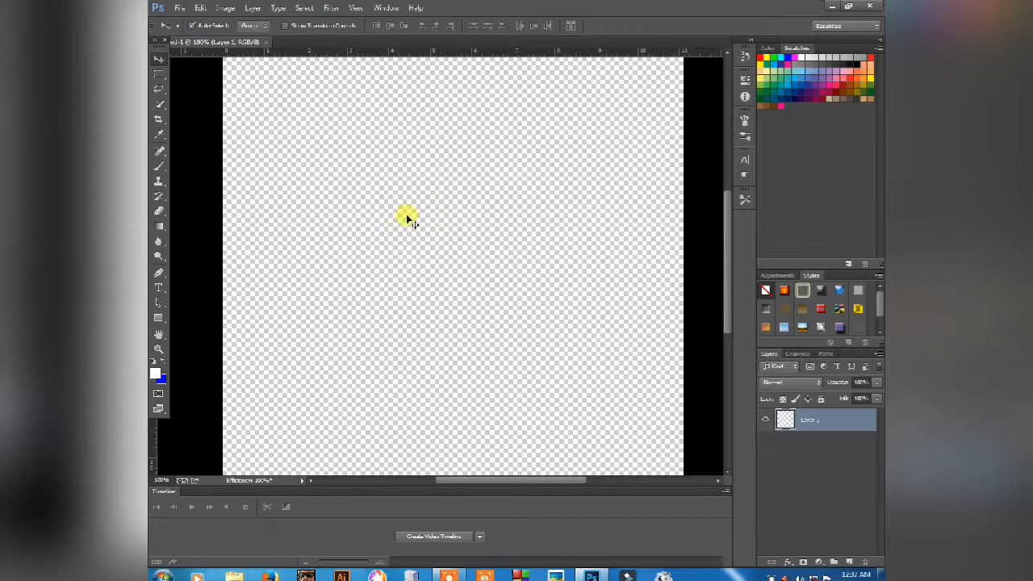
Draw a rectangle about 280 × 65 px in the upper middle of the canvas and set its stroke to none
left_click(159, 317)
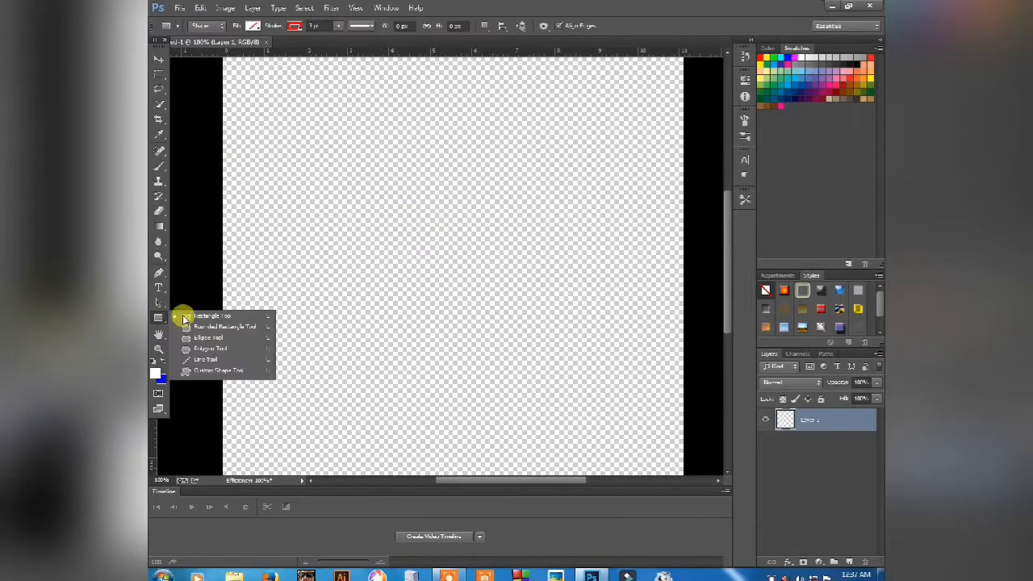
left_click(185, 317)
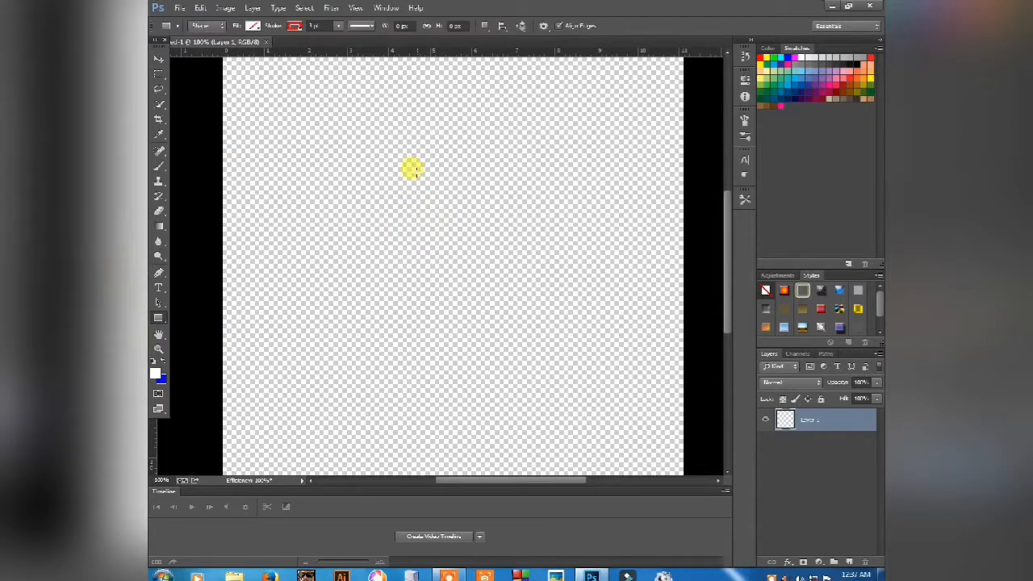
left_click(159, 317)
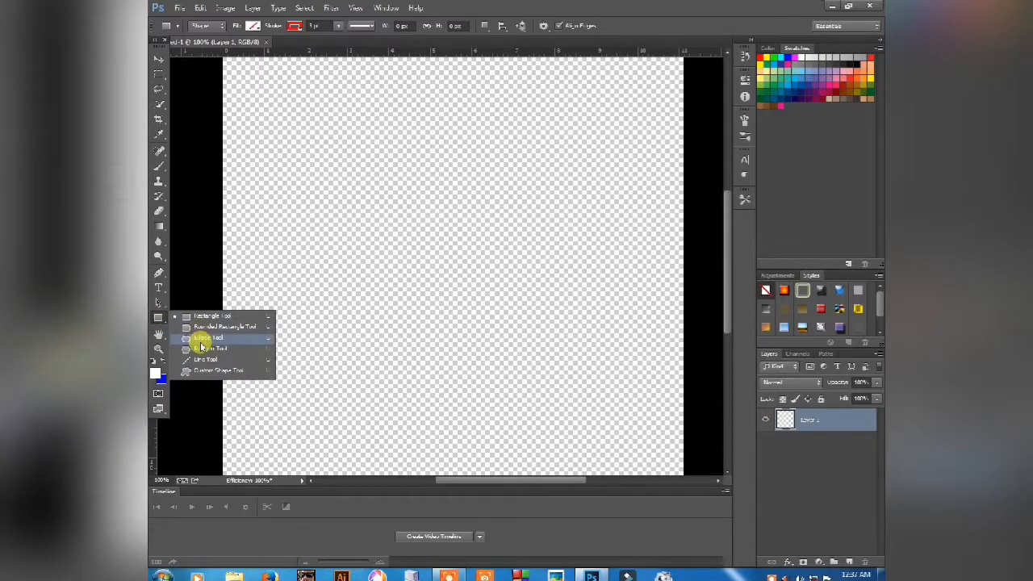
left_click(208, 322)
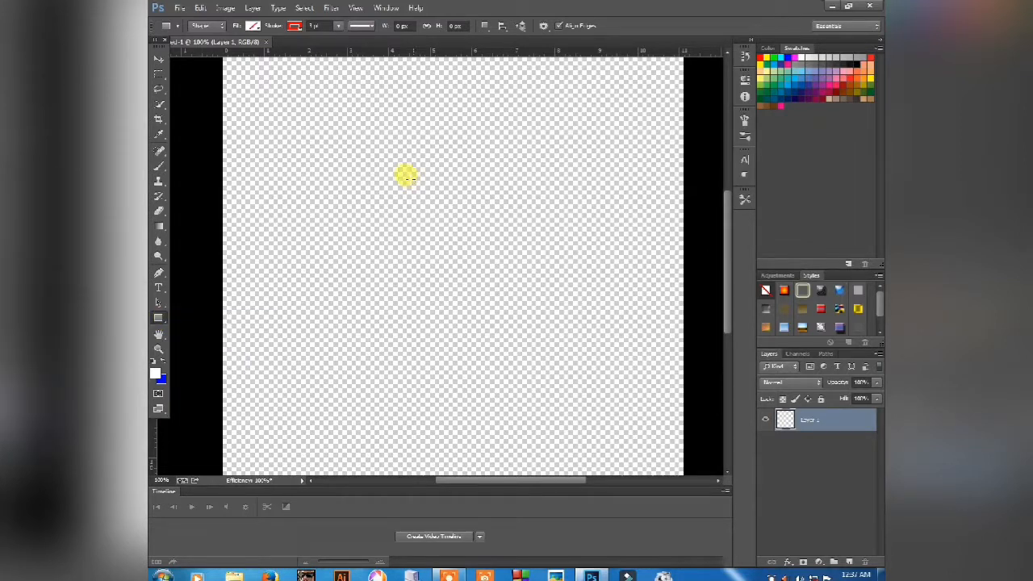
left_click(485, 178)
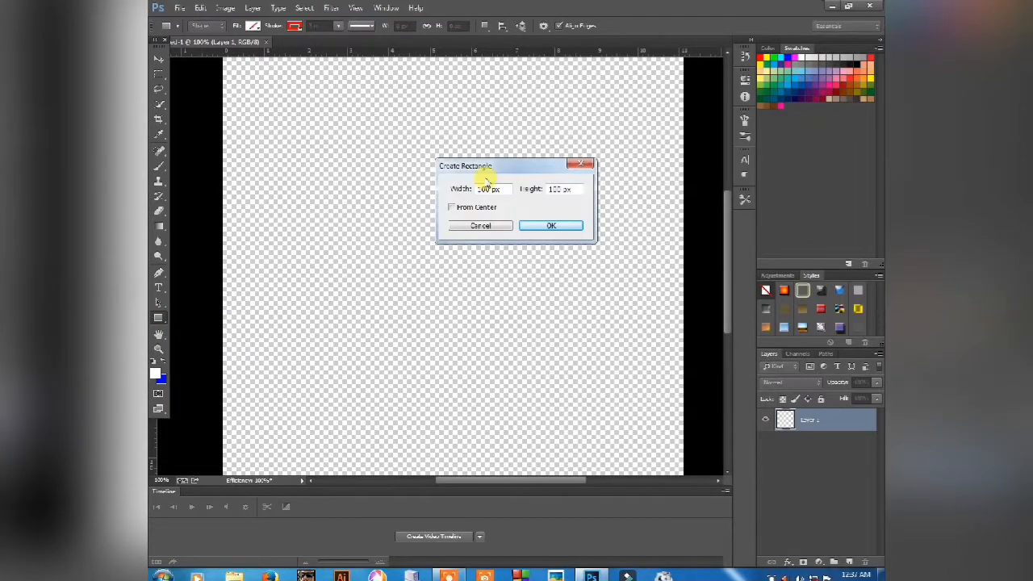
left_click(580, 164)
left_click_drag(380, 160, 543, 198)
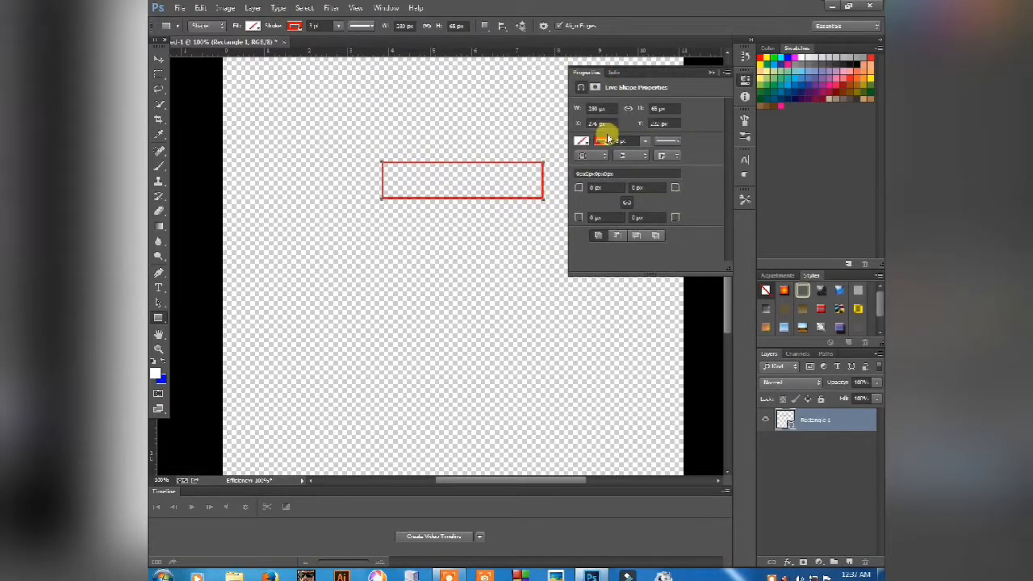
left_click(607, 145)
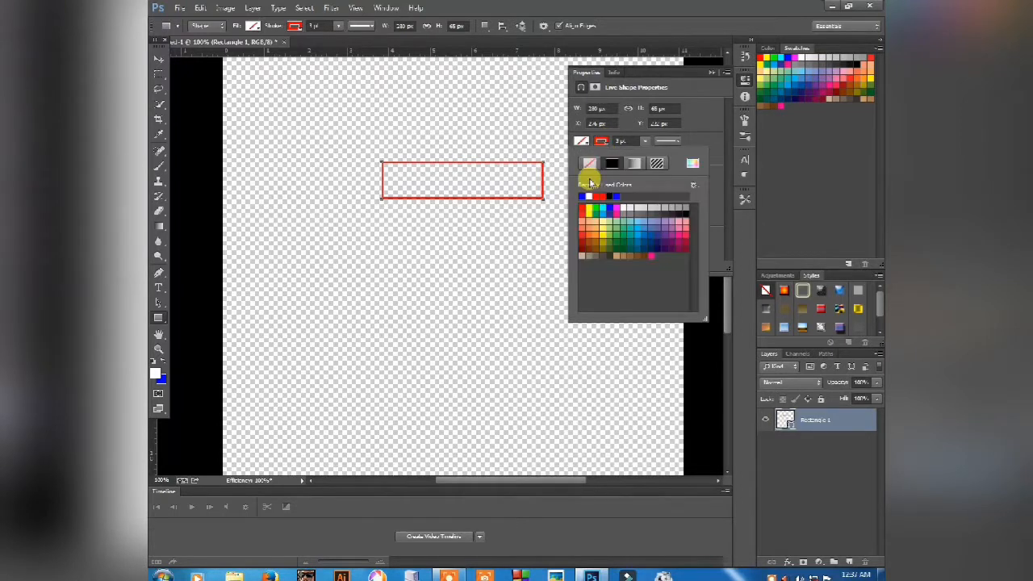
left_click(590, 164)
Apply a Color Overlay layer style in fully saturated blue to the rectangle
left_click(787, 562)
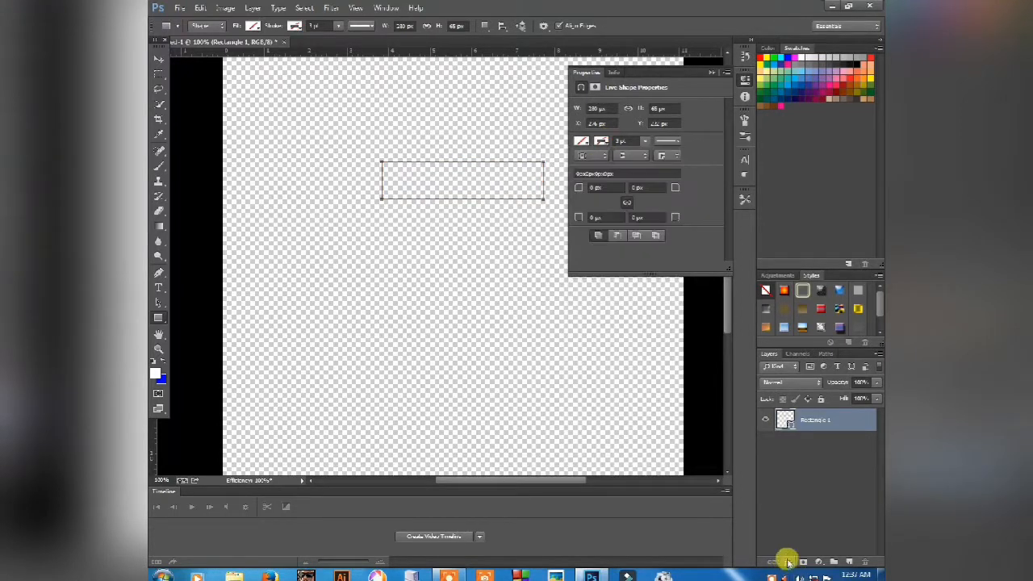
left_click(787, 563)
left_click(805, 506)
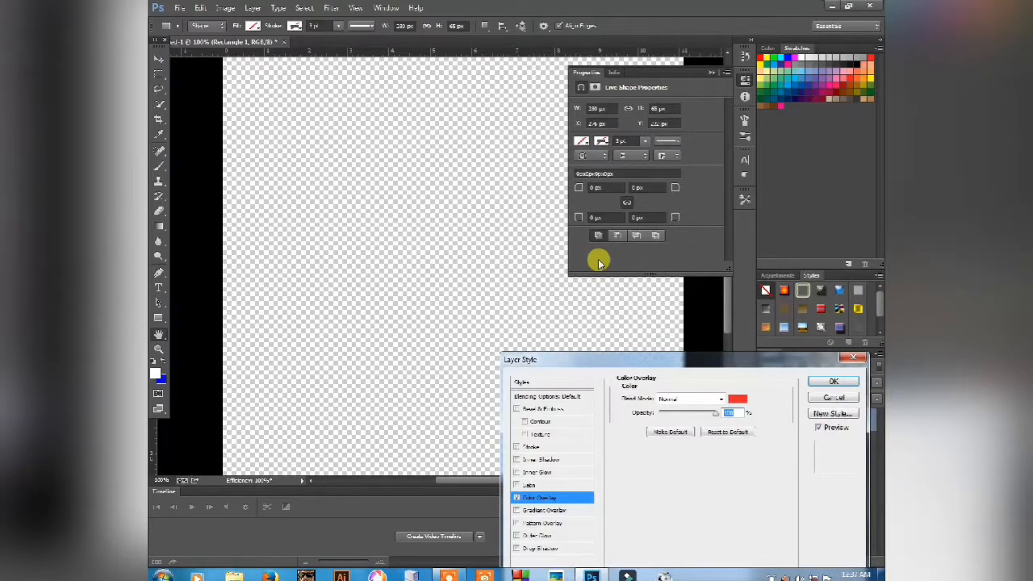
left_click(749, 401)
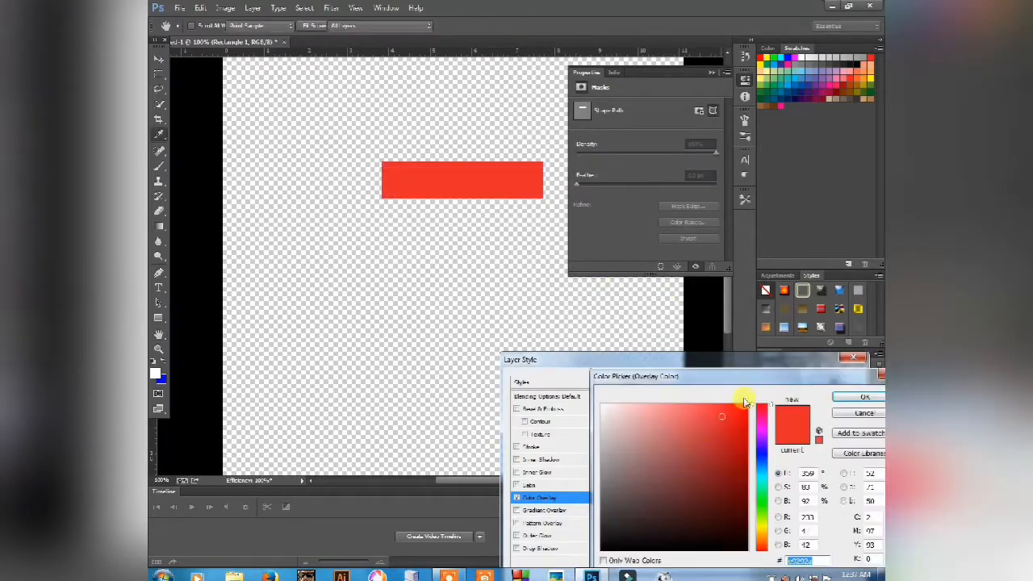
left_click(762, 462)
left_click_drag(719, 414, 748, 403)
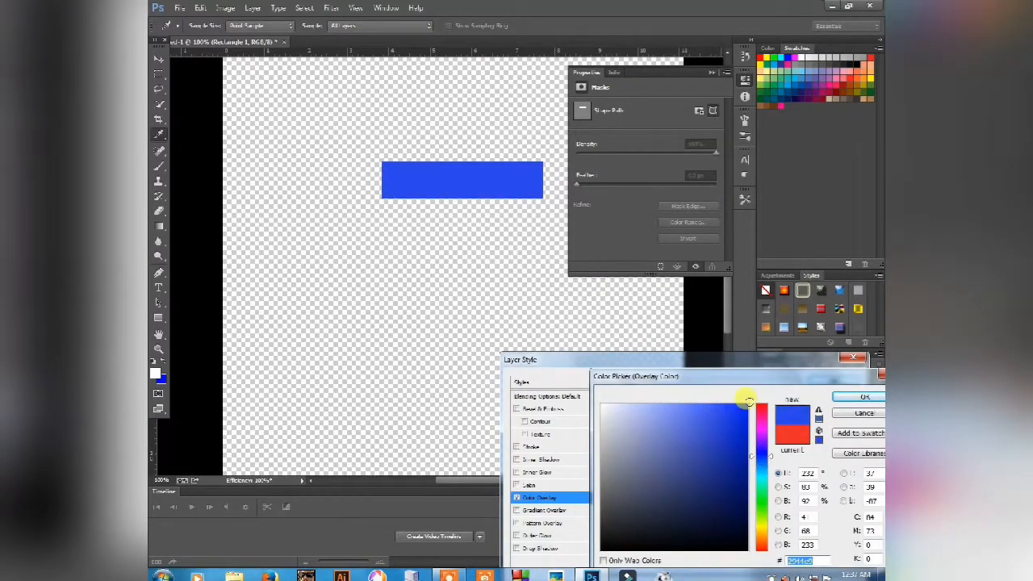
left_click(865, 399)
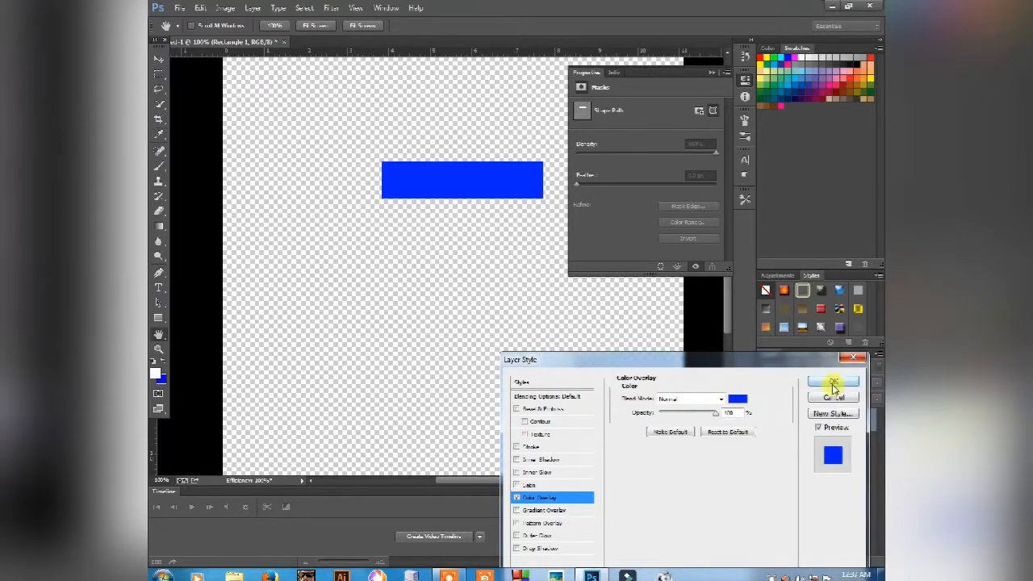
left_click(831, 372)
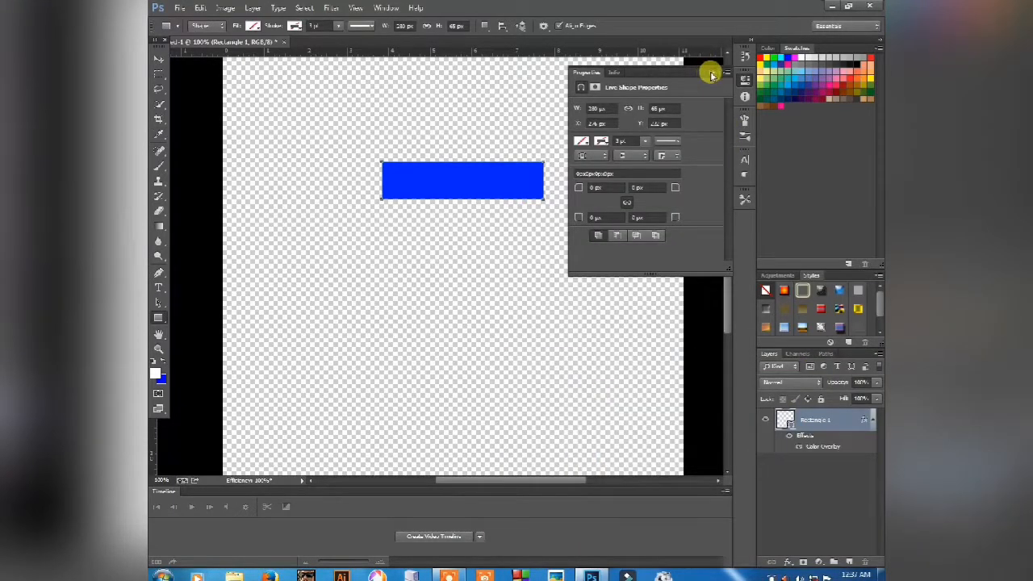
left_click(711, 71)
Draw a three-sided polygon about 32 × 28 px above the right end of the blue rectangle
key("ctrl+space")
left_click_drag(362, 144, 562, 211)
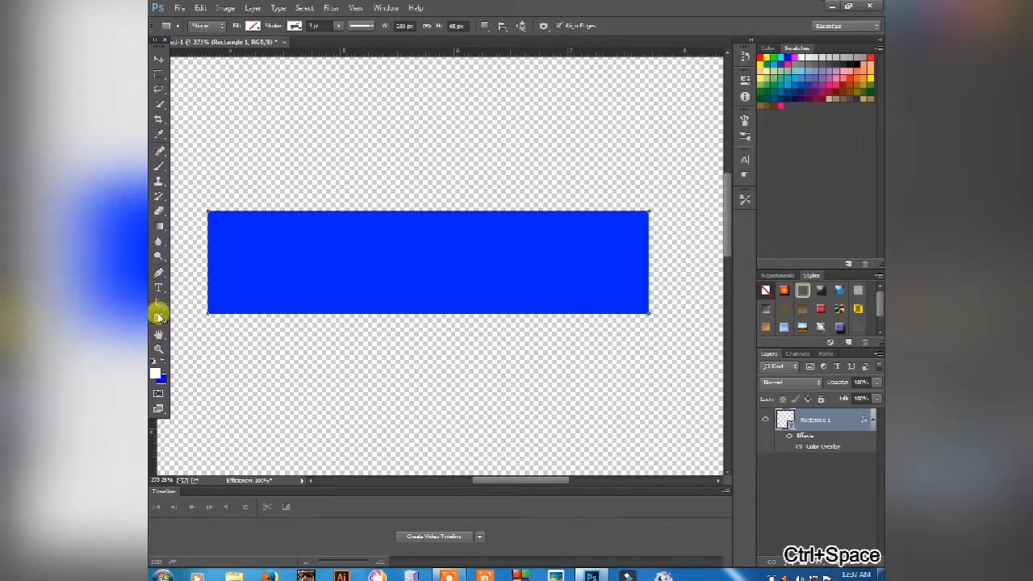
left_click(158, 317)
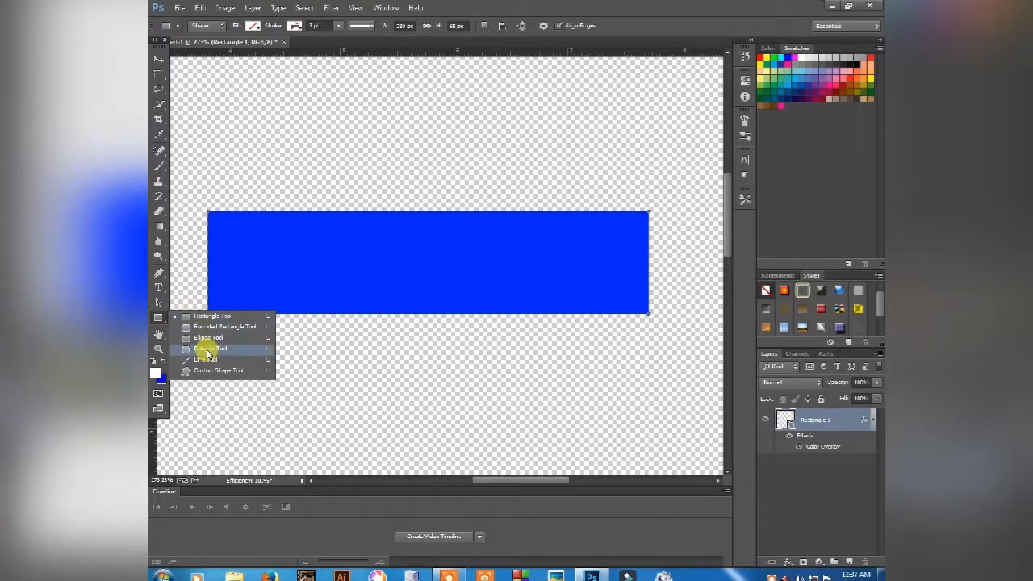
left_click(212, 348)
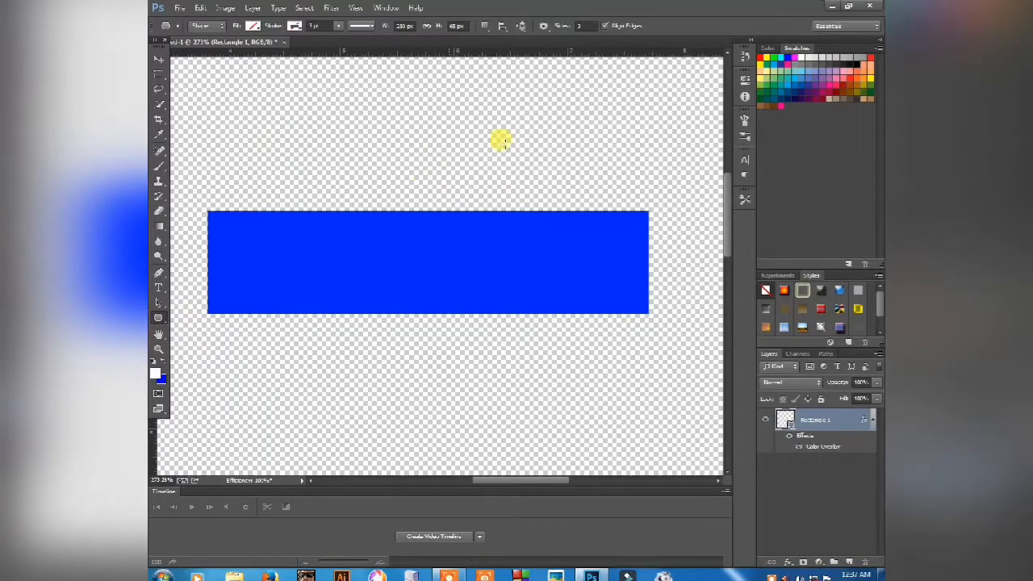
left_click(580, 25)
type("8")
left_click_drag(575, 187, 603, 202)
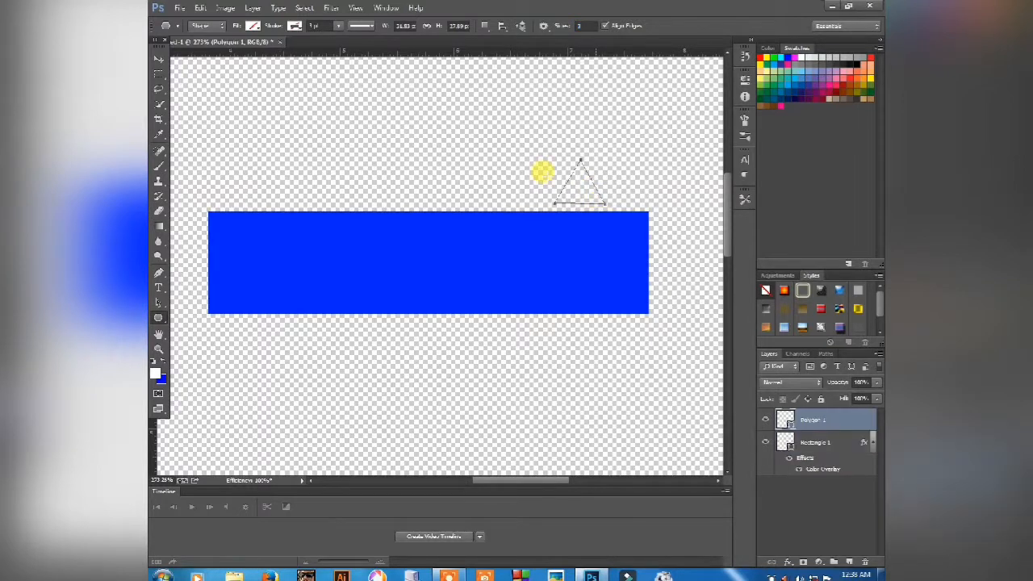
Apply a Color Overlay in the rectangle's sampled blue (0024ff) to the triangle and move it onto the rectangle's upper-right corner
left_click(787, 561)
left_click(807, 497)
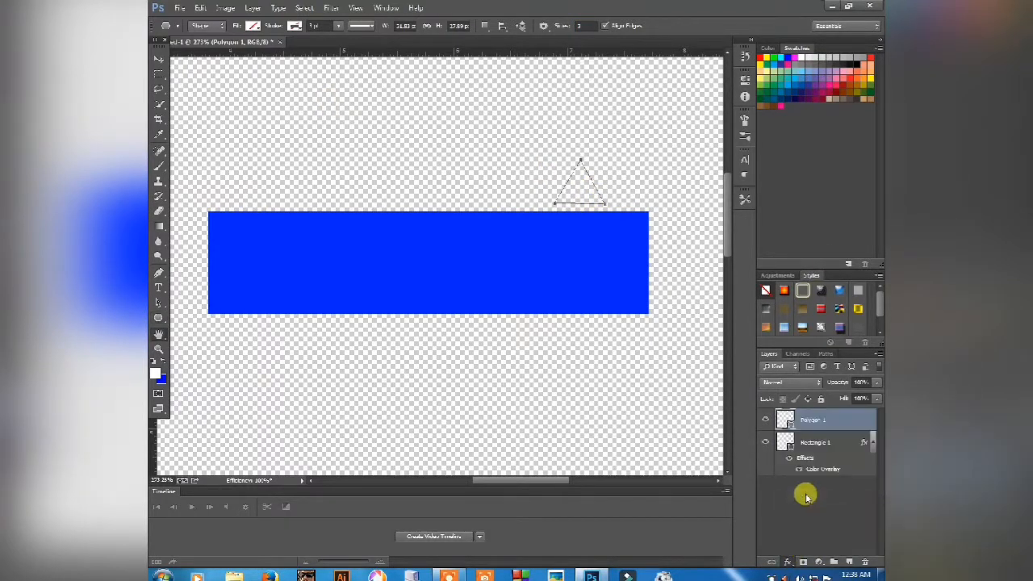
left_click(744, 399)
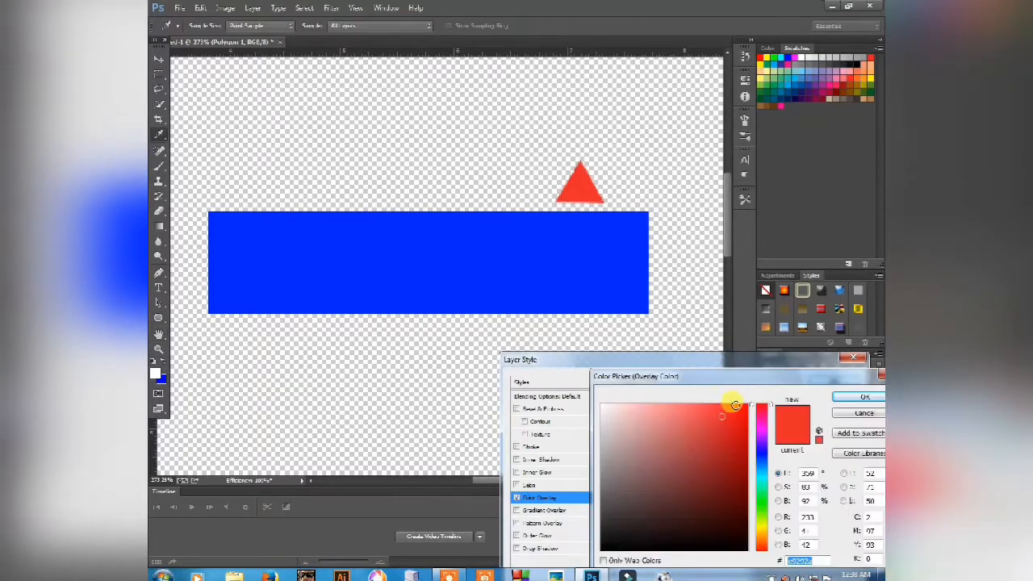
left_click_drag(764, 466, 764, 457)
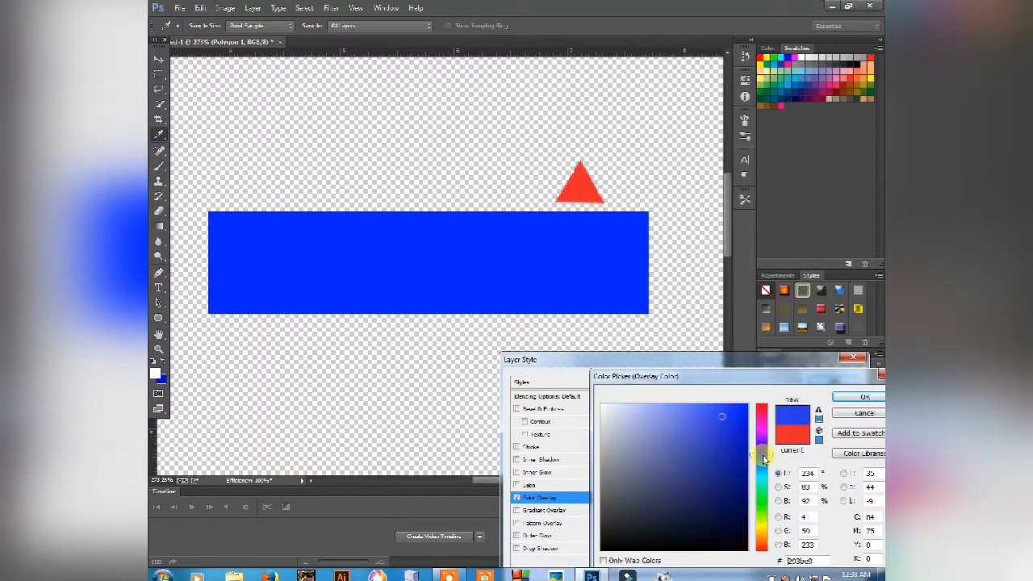
left_click(588, 265)
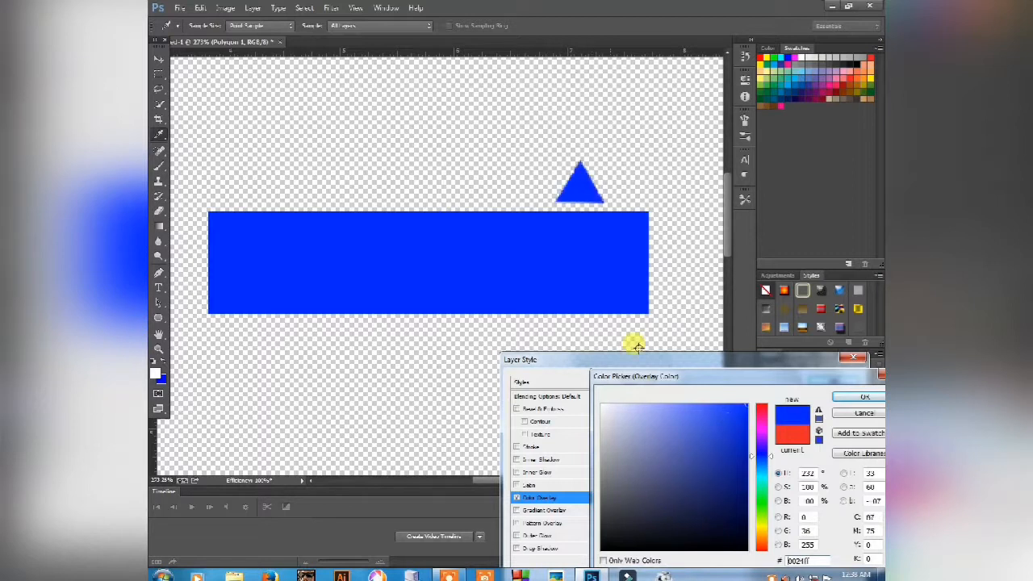
left_click(862, 397)
left_click(847, 385)
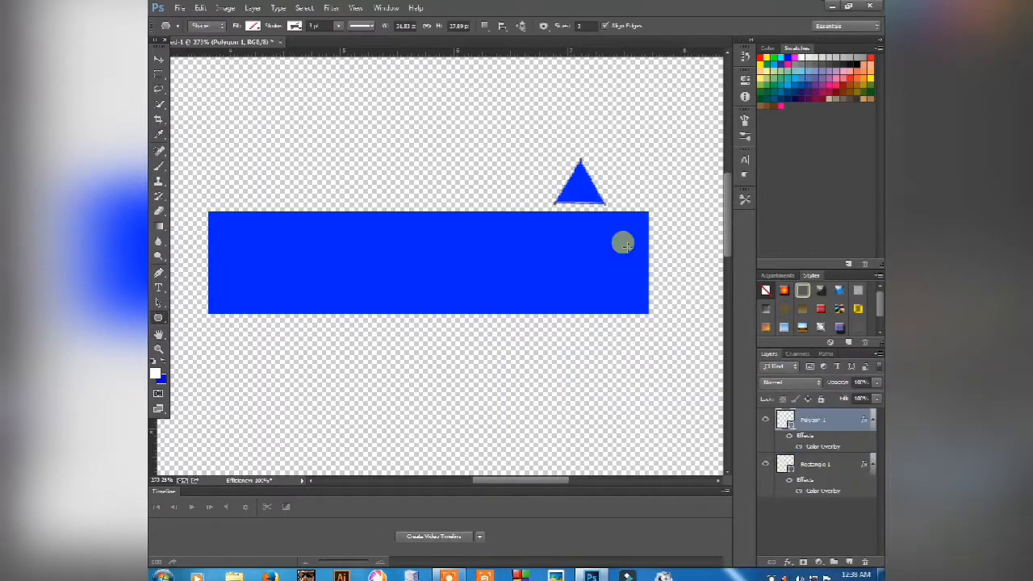
left_click(159, 59)
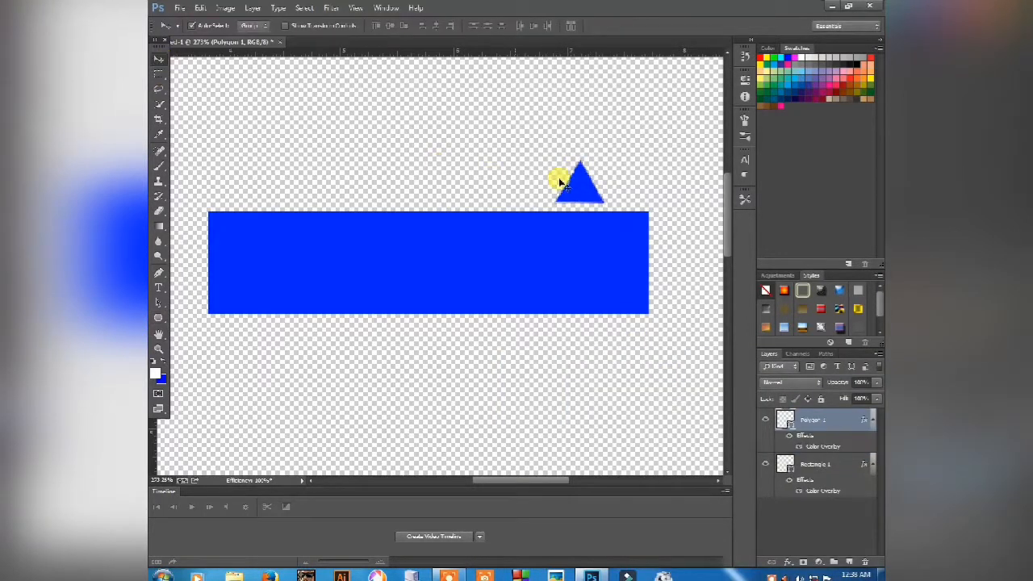
left_click_drag(571, 188, 619, 208)
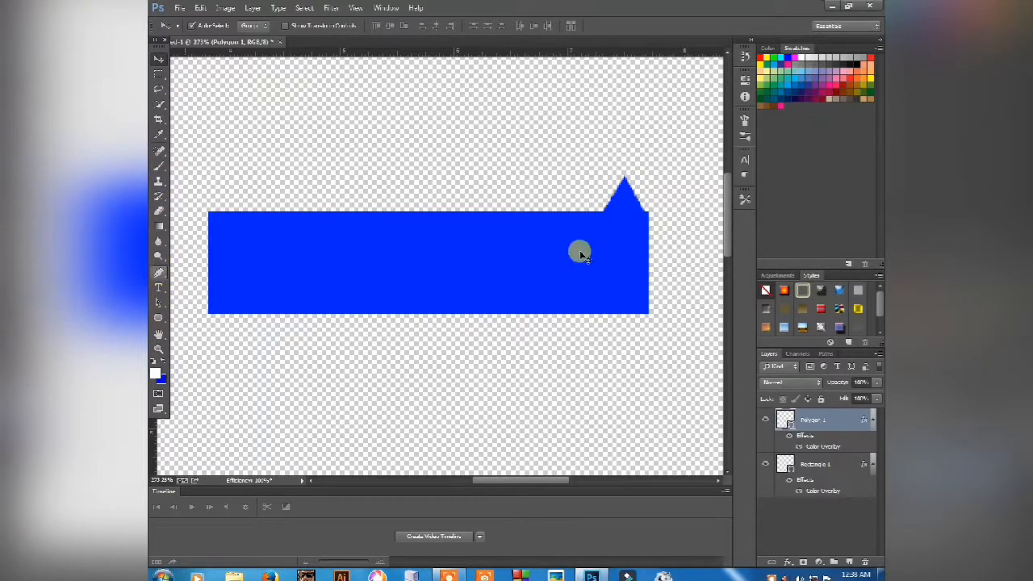
Outline the rectangle's right end with a four-point Pen shape slanting from its upper-right corner to the bottom edge, and load it as a selection
left_click(159, 274)
right_click(167, 274)
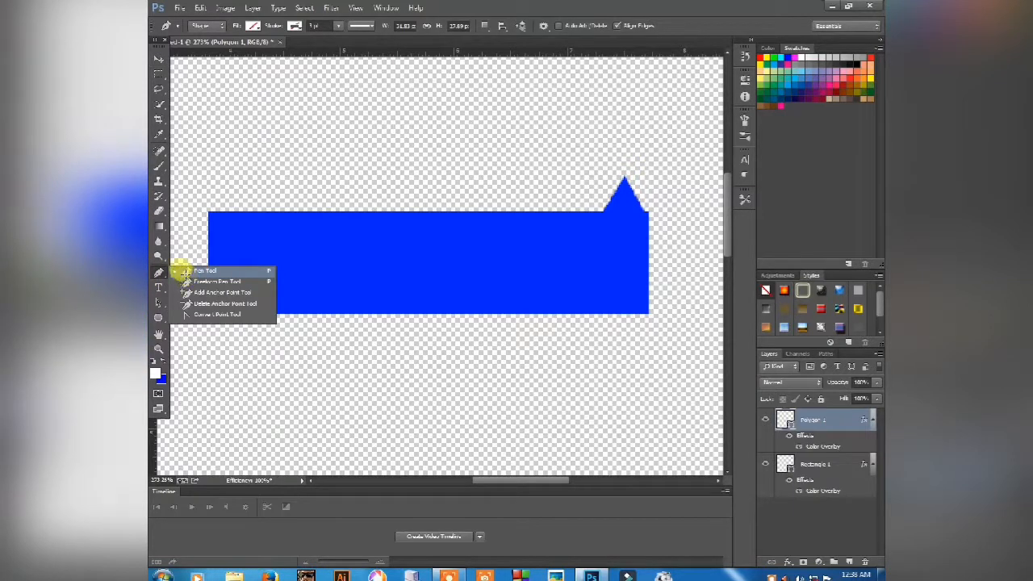
left_click(186, 272)
left_click(598, 218)
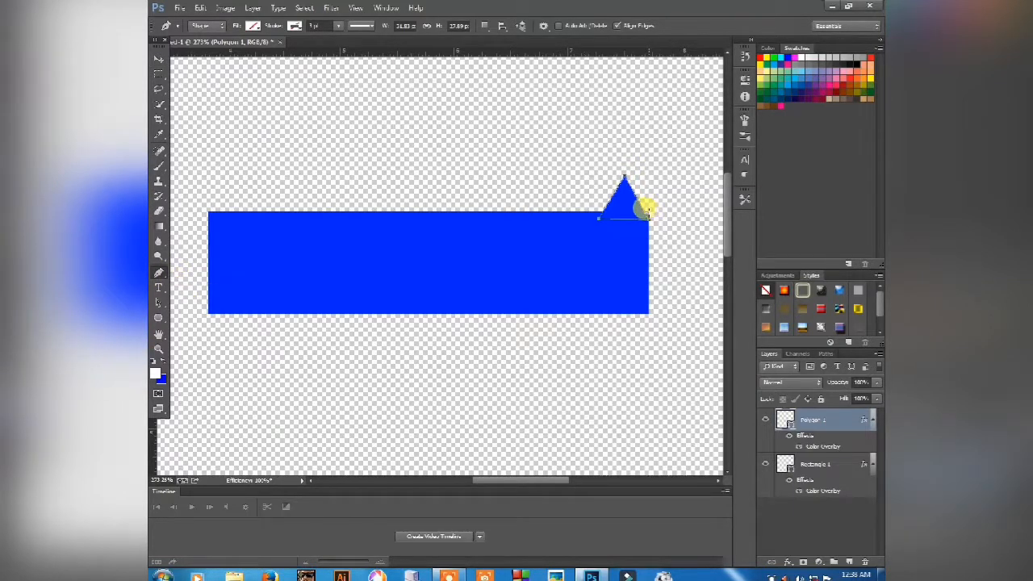
left_click(832, 476)
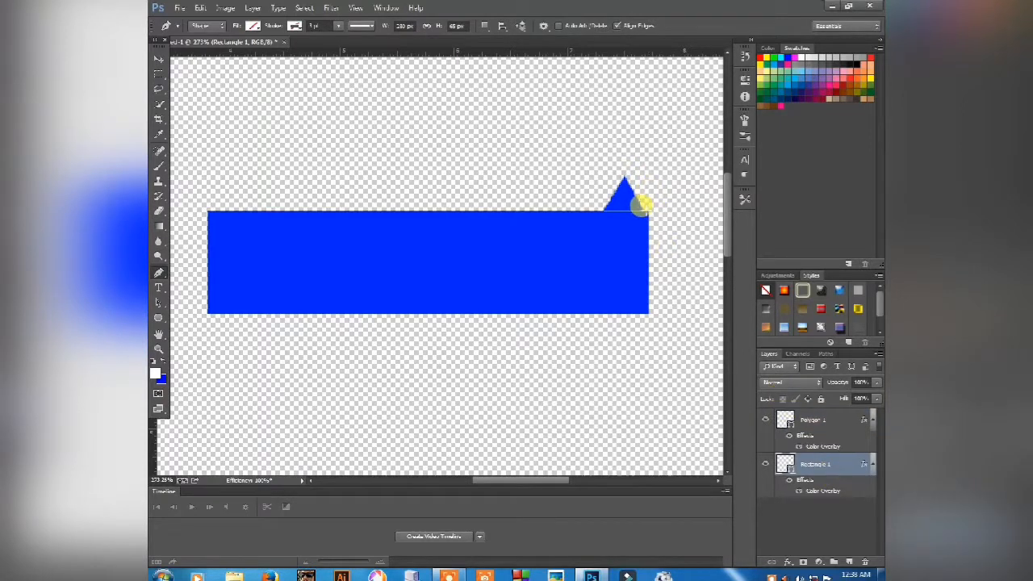
left_click(647, 208)
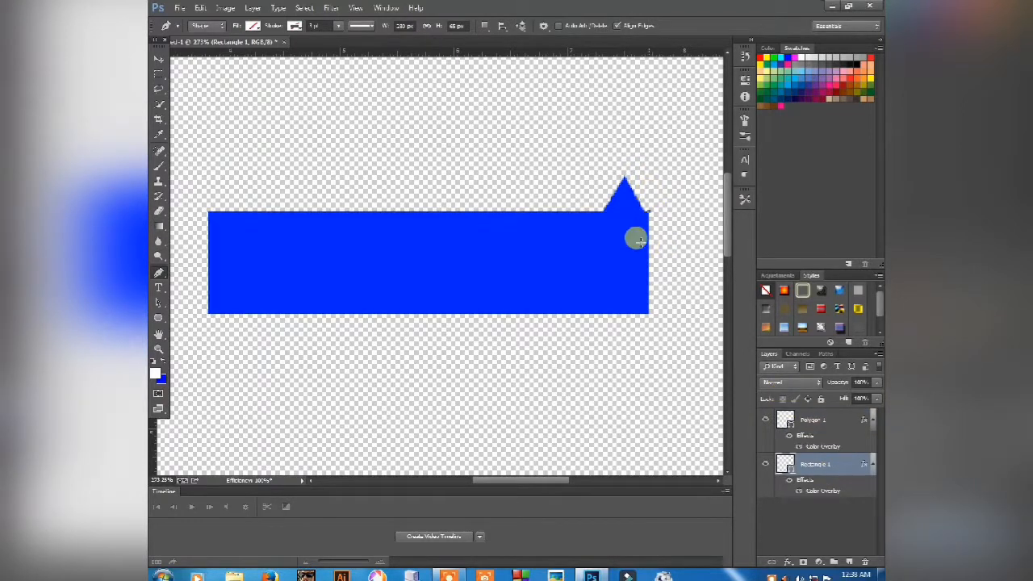
left_click(596, 314)
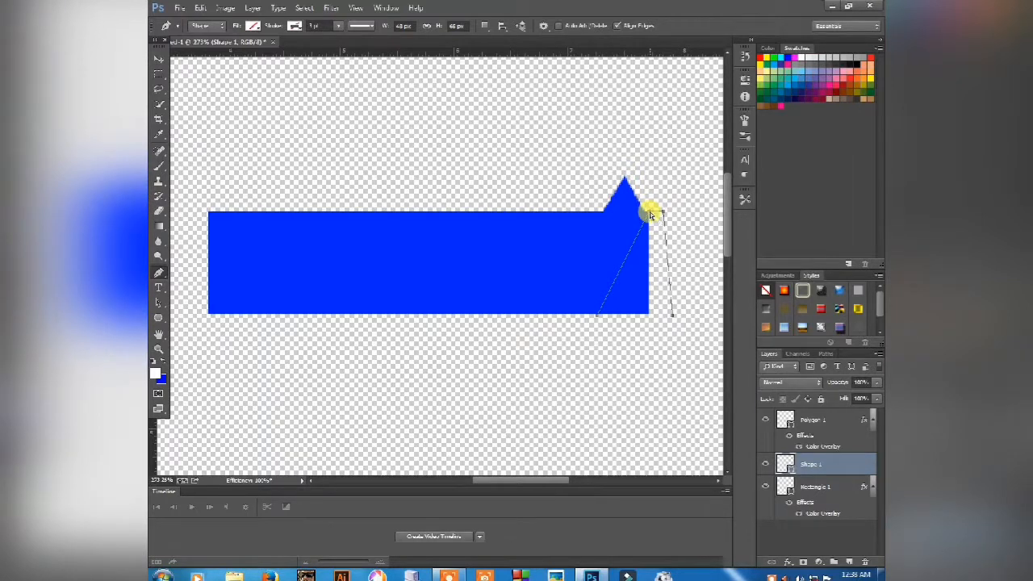
key("ctrl+Return")
Rasterize the pen-drawn shape layer and clear its pixels inside the selection
key("Delete")
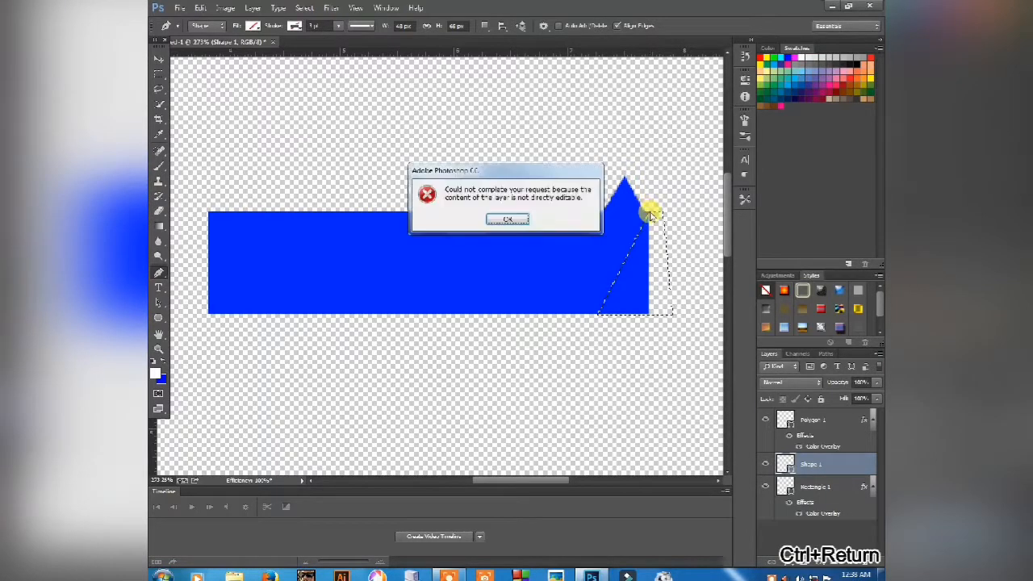
key("Return")
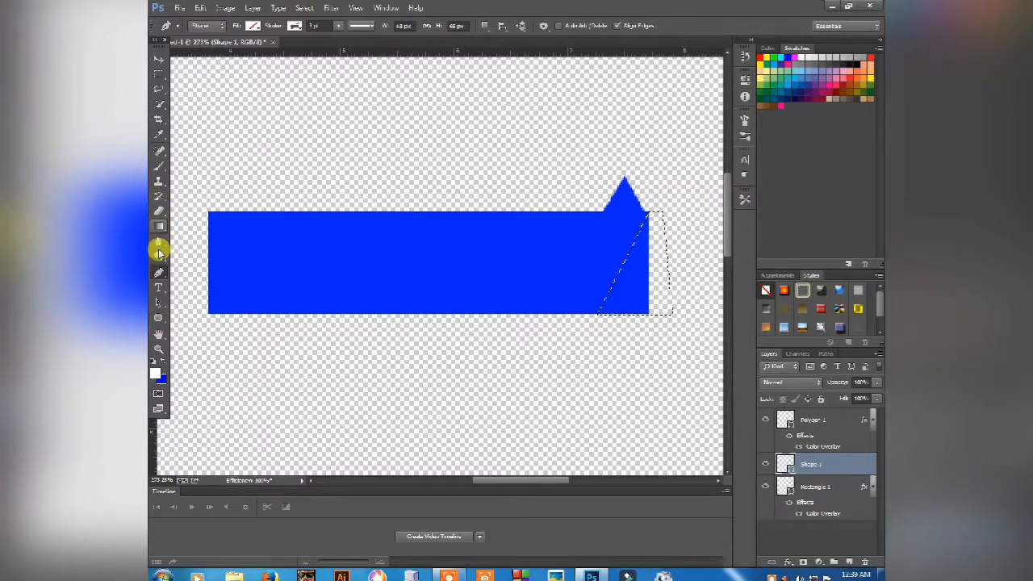
left_click(159, 211)
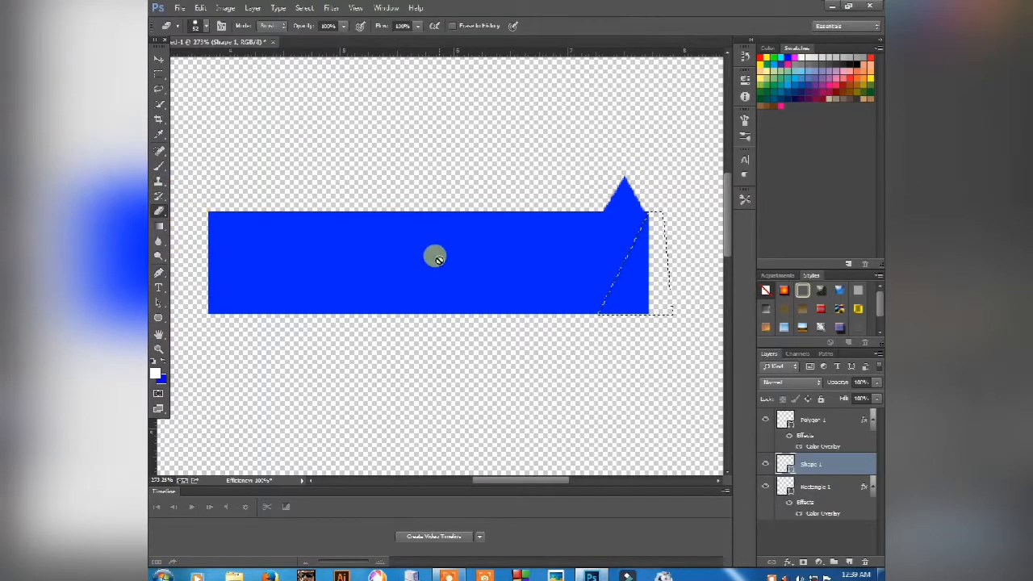
left_click(440, 263)
left_click(471, 220)
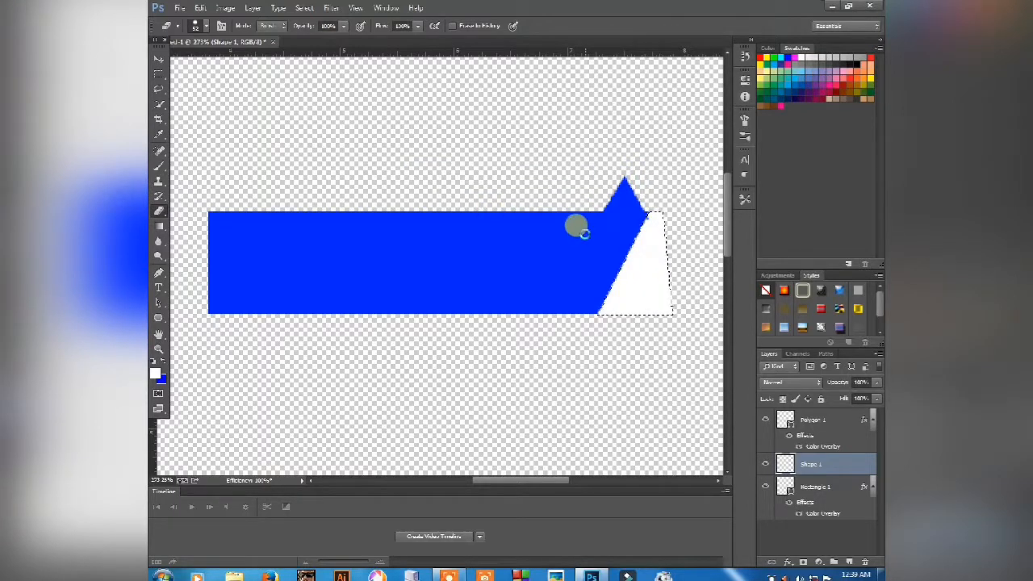
key("Delete")
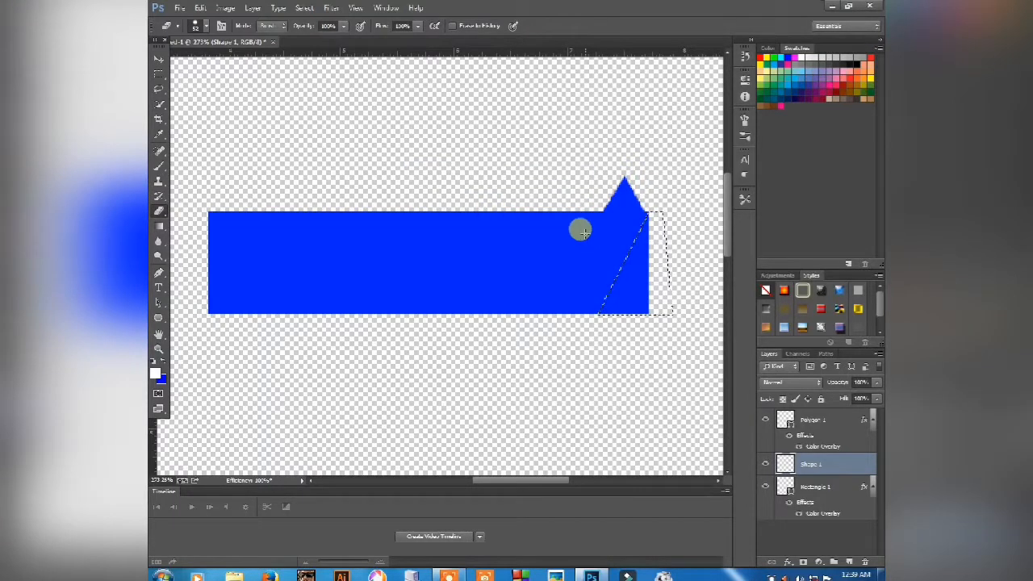
Rasterize the blue rectangle's shape layer, clear its right end inside the slanted selection, and deselect
left_click(840, 492)
key("Delete")
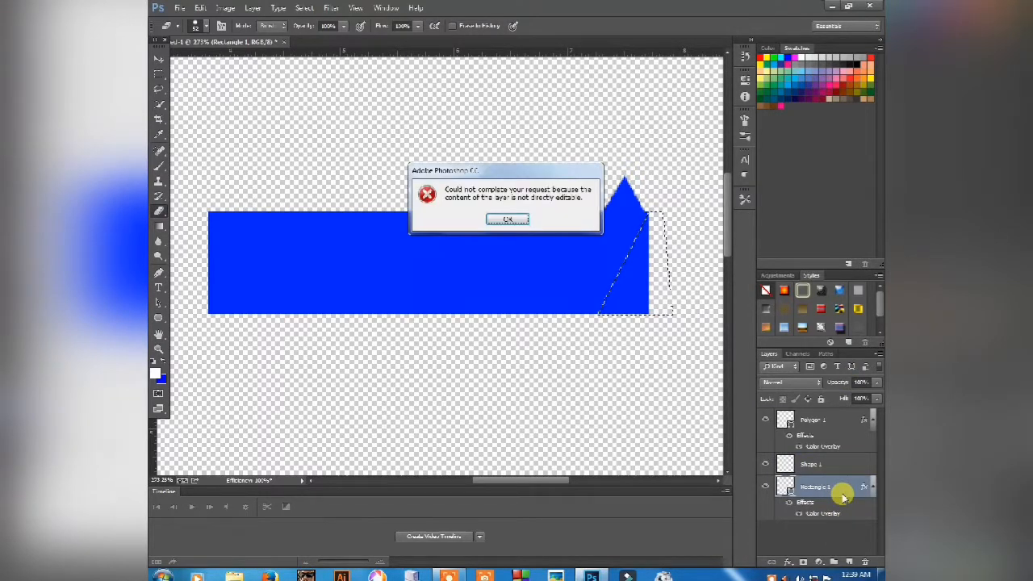
key("Return")
left_click(368, 277)
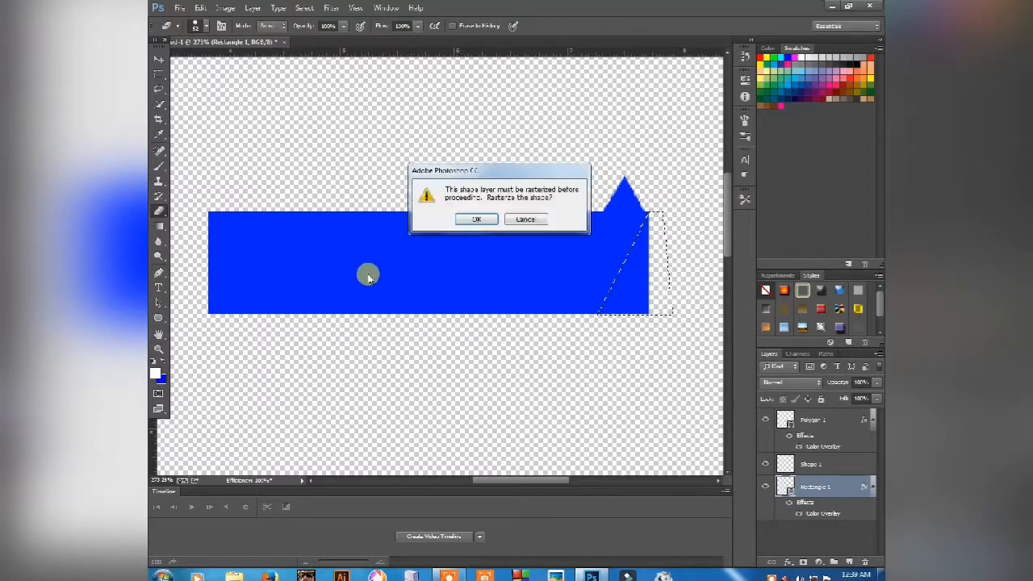
left_click(475, 220)
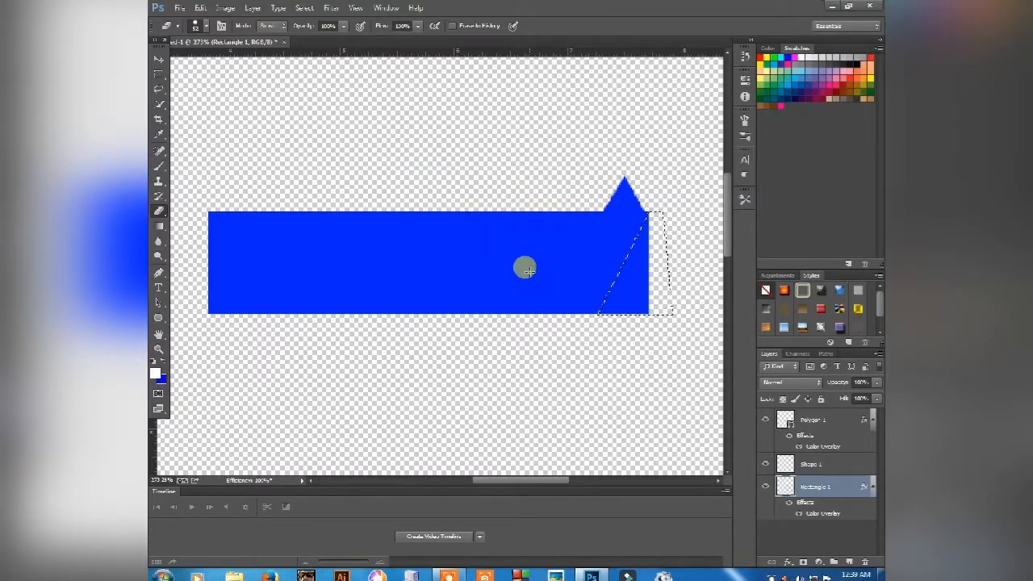
key("Delete")
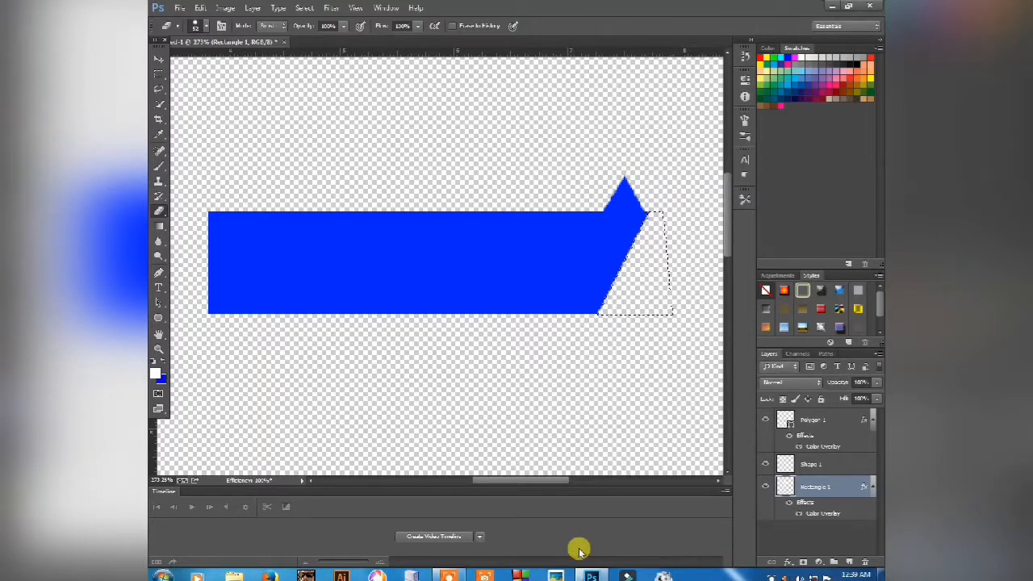
key("ctrl+d")
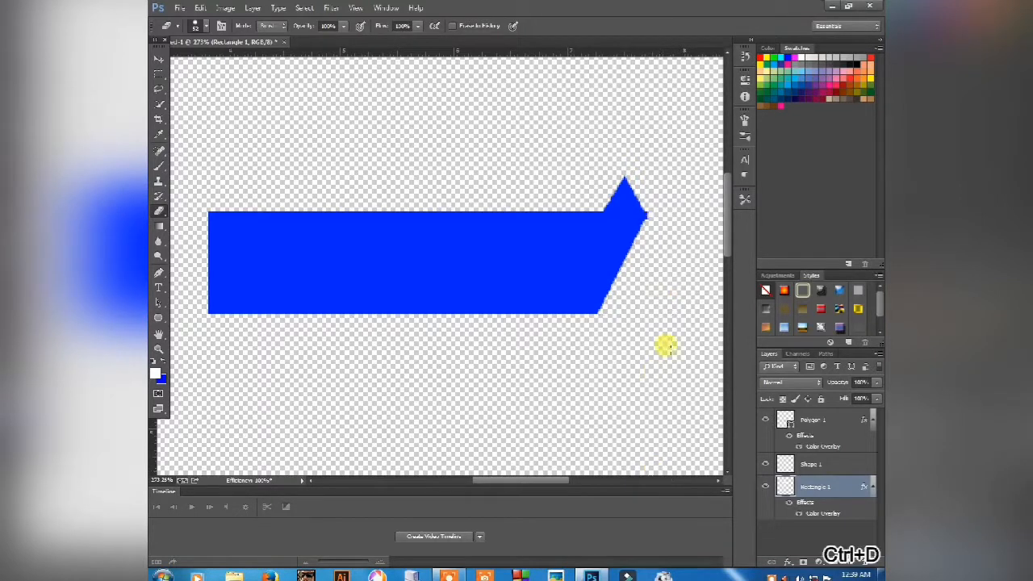
Nudge the blue rectangle down and slightly left so its slanted end lines up with the triangle's lower-right corner
left_click(159, 58)
key("Up")
key("Up")
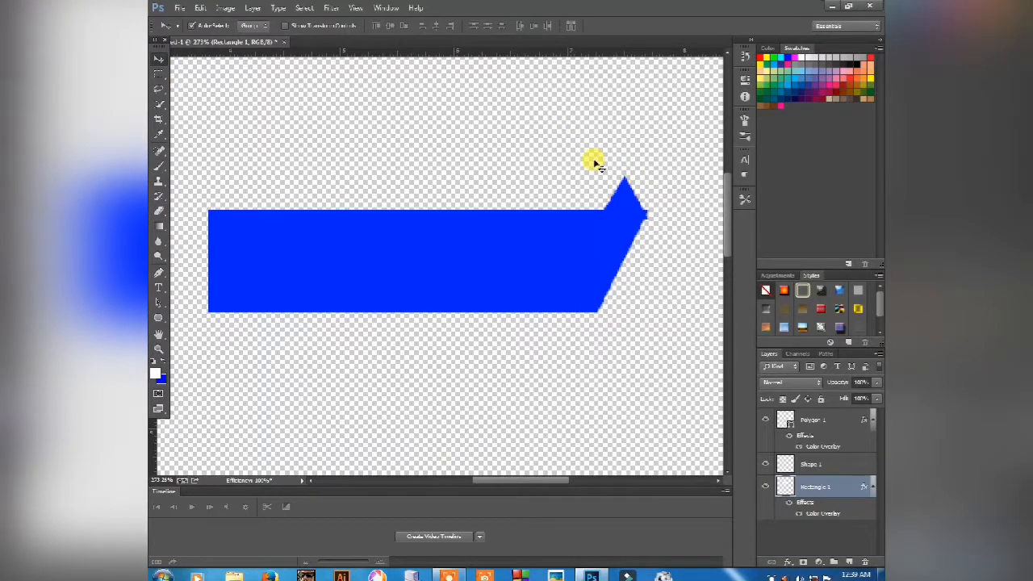
key("Down")
key("Down")
key("Down")
key("Down")
key("Down")
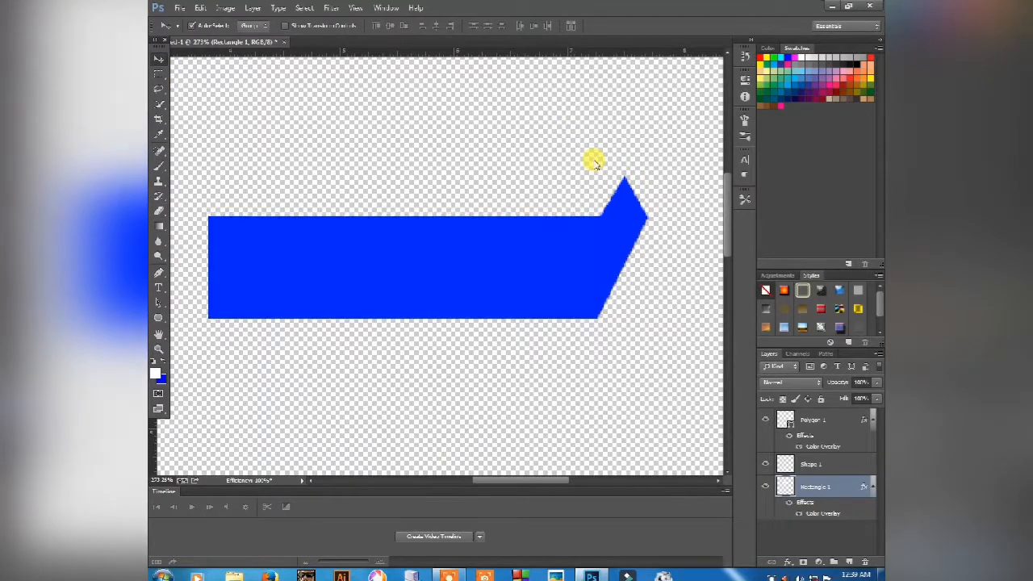
key("Left")
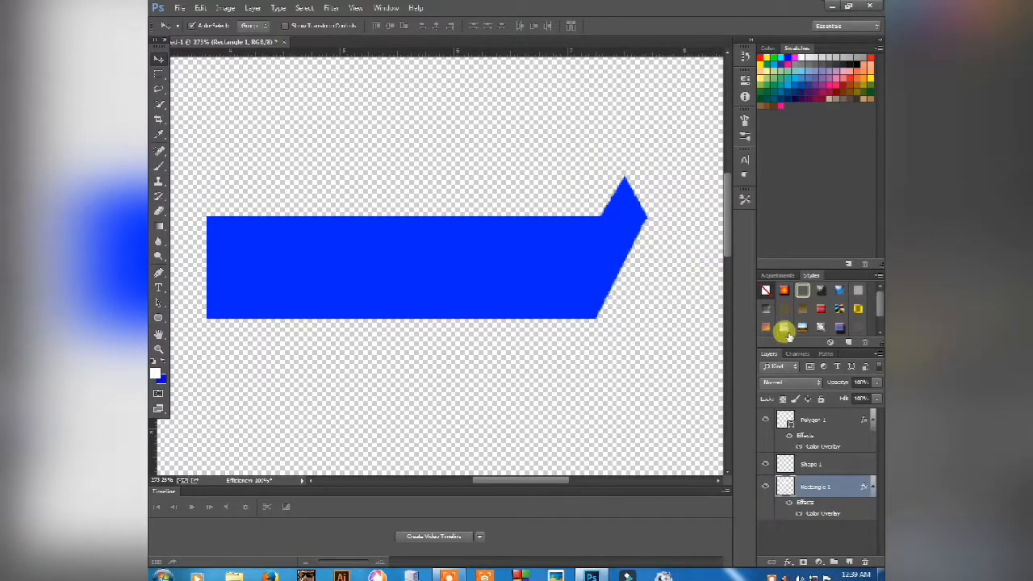
Merge the Shape 1 and Rectangle 1 layers into one layer
left_click(836, 461)
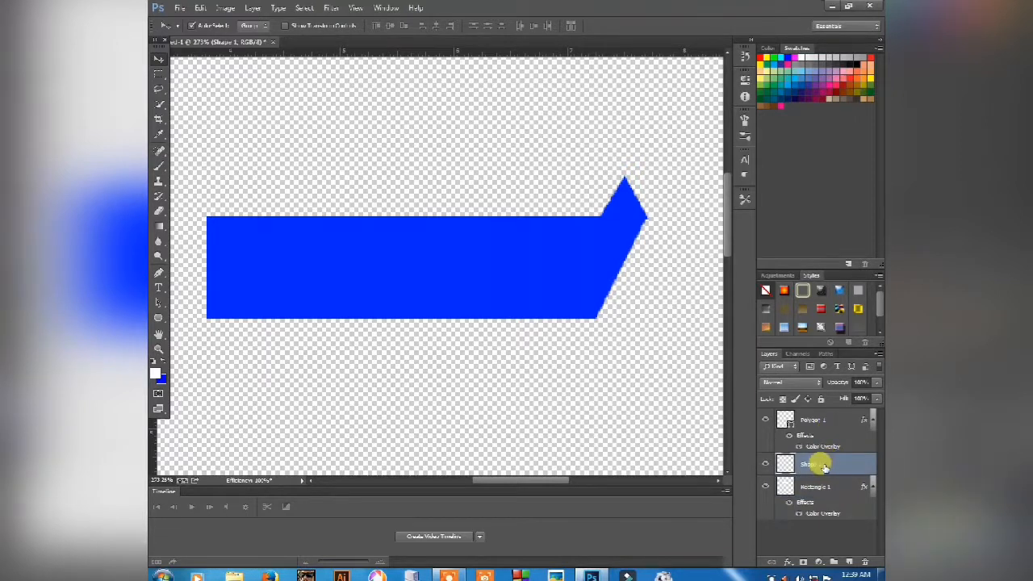
left_click(826, 486, "shift")
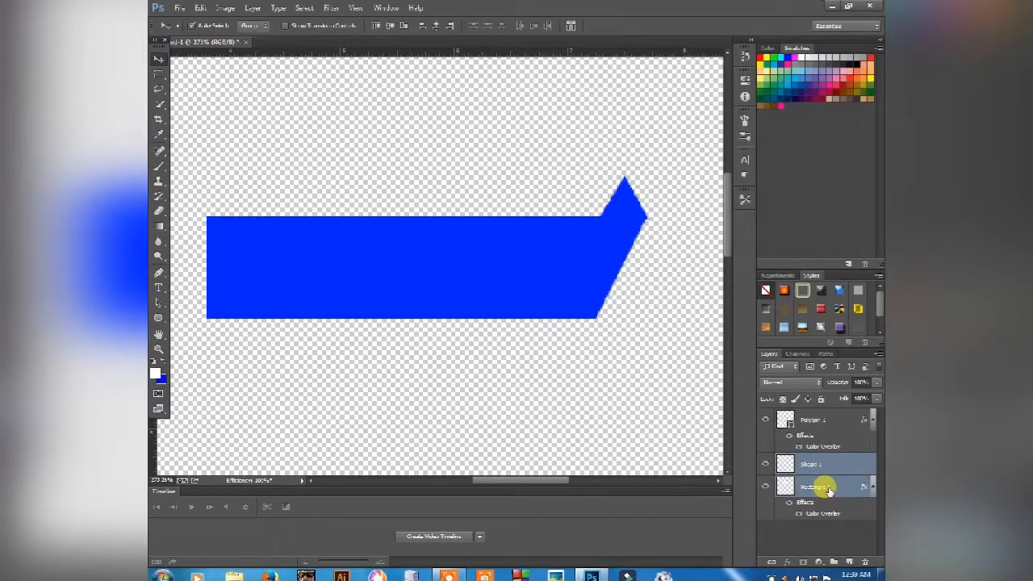
key("ctrl+e")
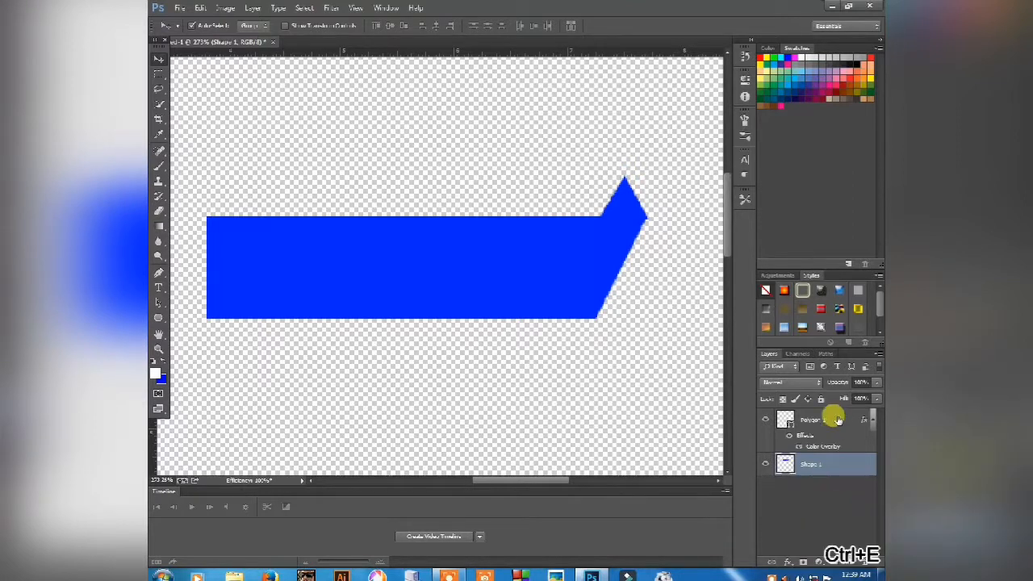
Shrink the triangle to about 69% width, lower its peak, and fit it against the bar's upper-right corner
left_click(834, 421)
key("ctrl+t")
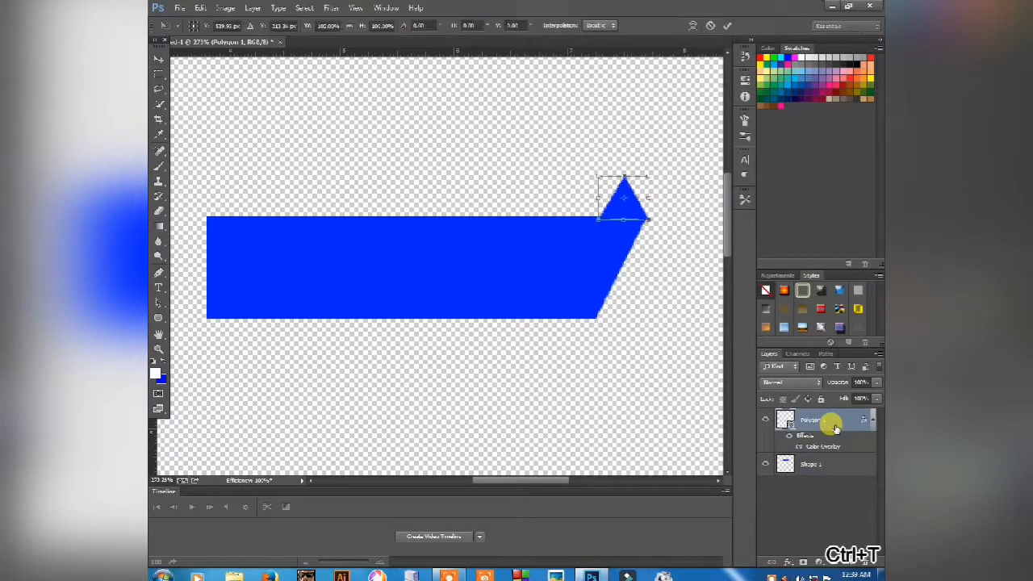
left_click_drag(646, 217, 641, 216)
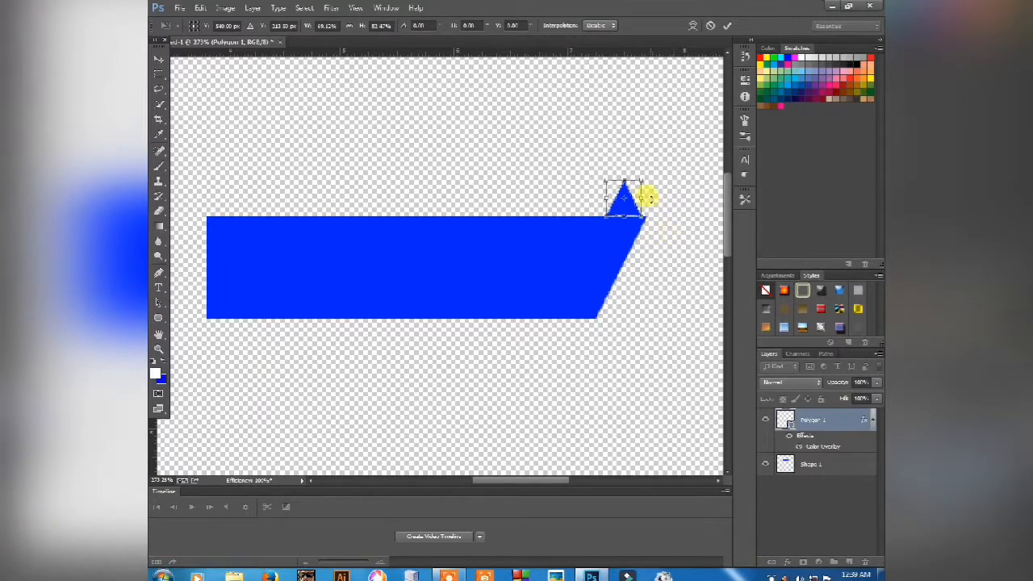
key("Right")
key("Right")
key("Right")
left_click_drag(629, 180, 630, 205)
key("Return")
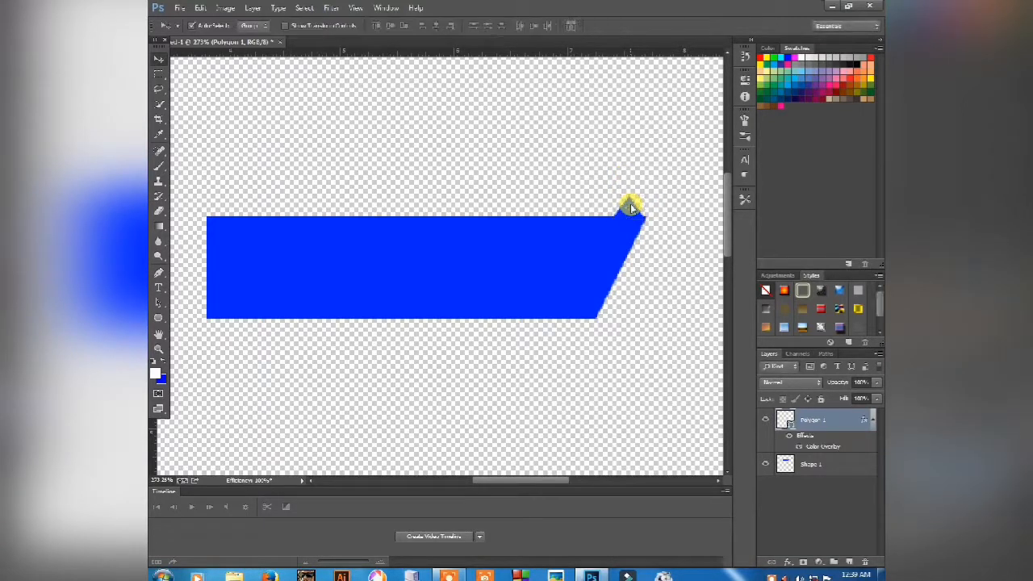
Duplicate the small triangle ten times along the bar's top edge, working leftward to form a row of teeth
left_click_drag(631, 211, 424, 208)
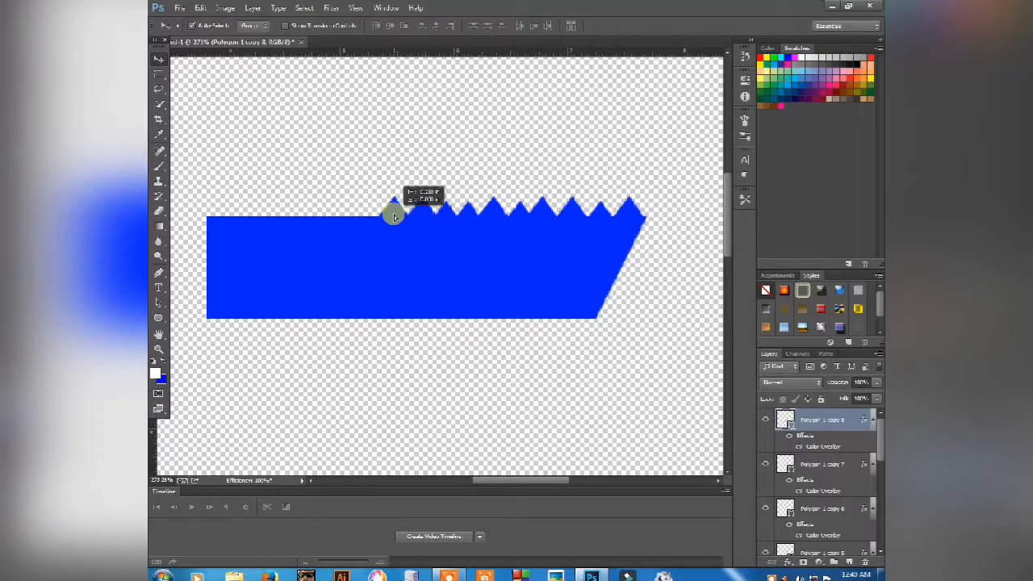
left_click_drag(394, 215, 363, 215)
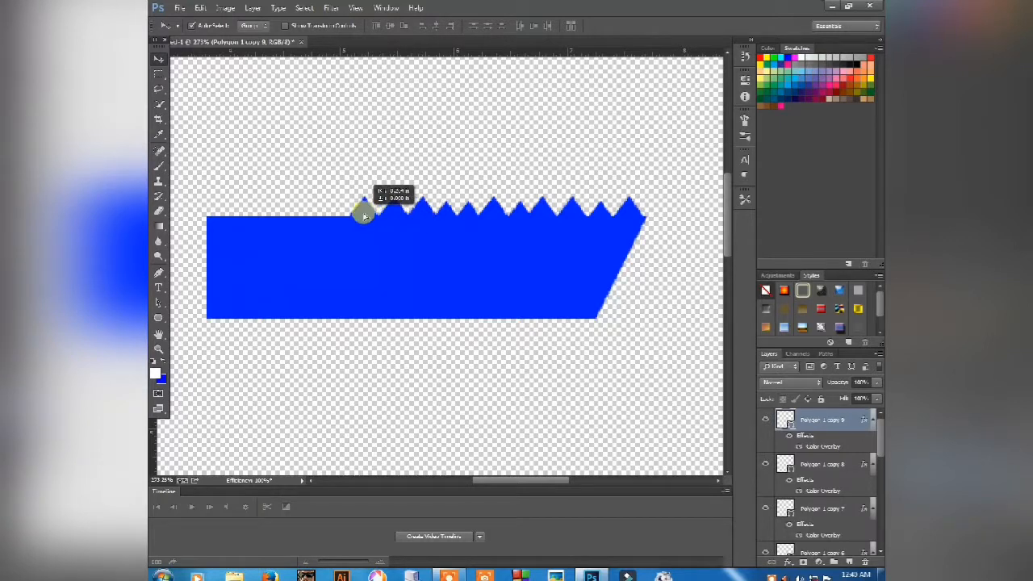
left_click(498, 204, "alt")
key("ctrl+0")
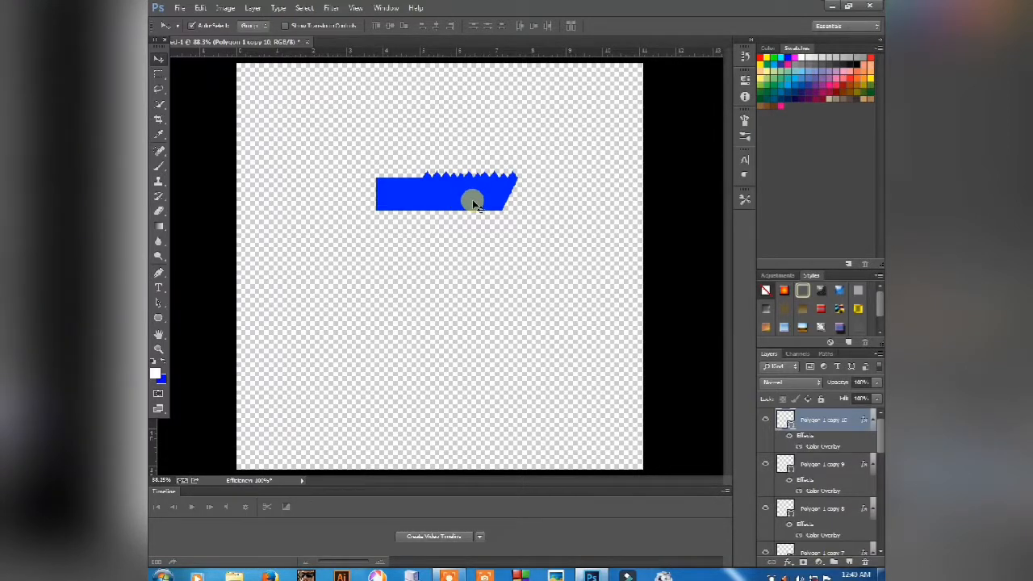
Draw a circular shape about 108 px across over the bar's left end with the Rounded Rectangle tool
left_click_drag(158, 324, 196, 330)
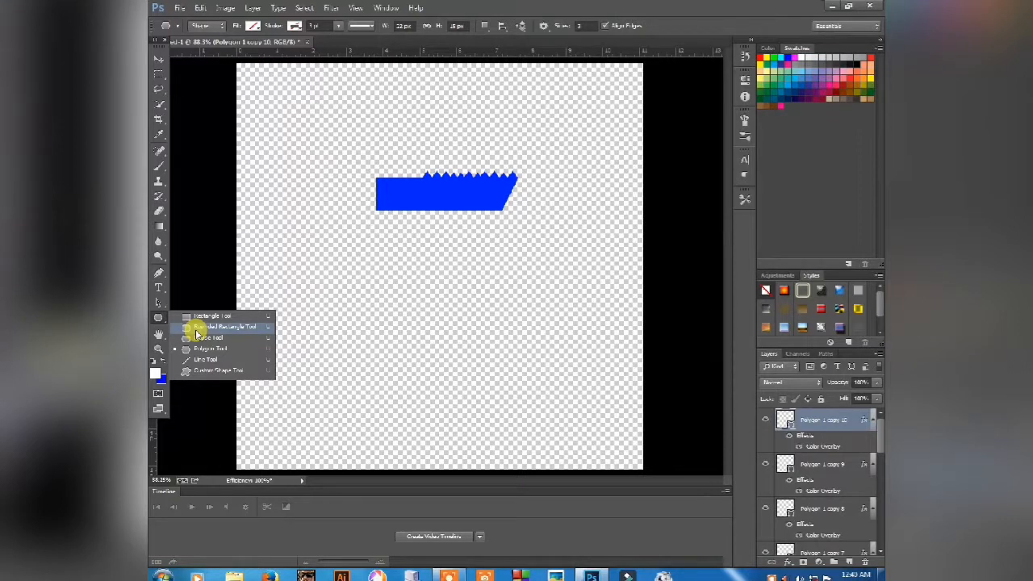
left_click_drag(196, 331, 194, 326)
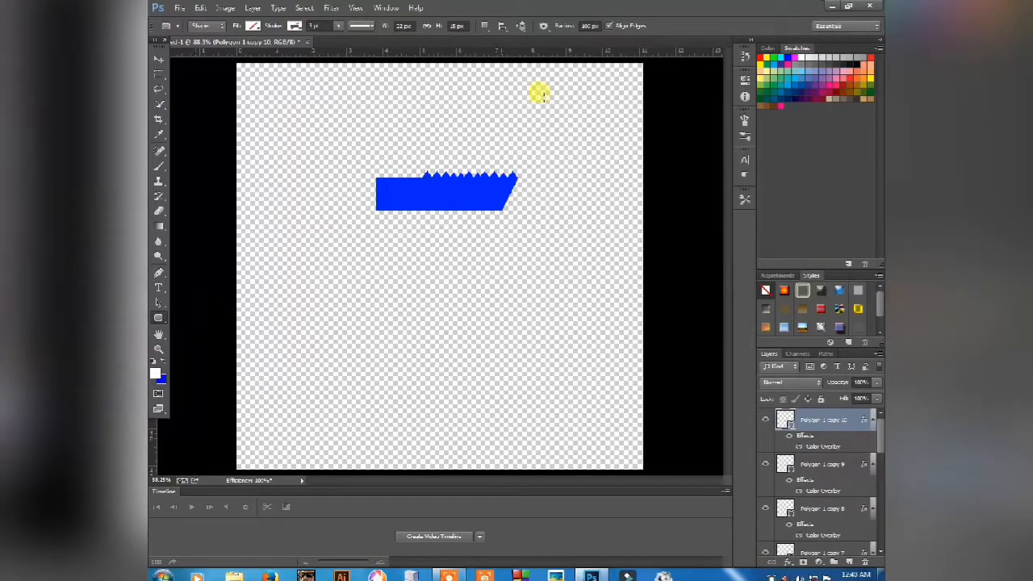
left_click_drag(353, 156, 378, 178)
key("alt")
left_click(160, 62)
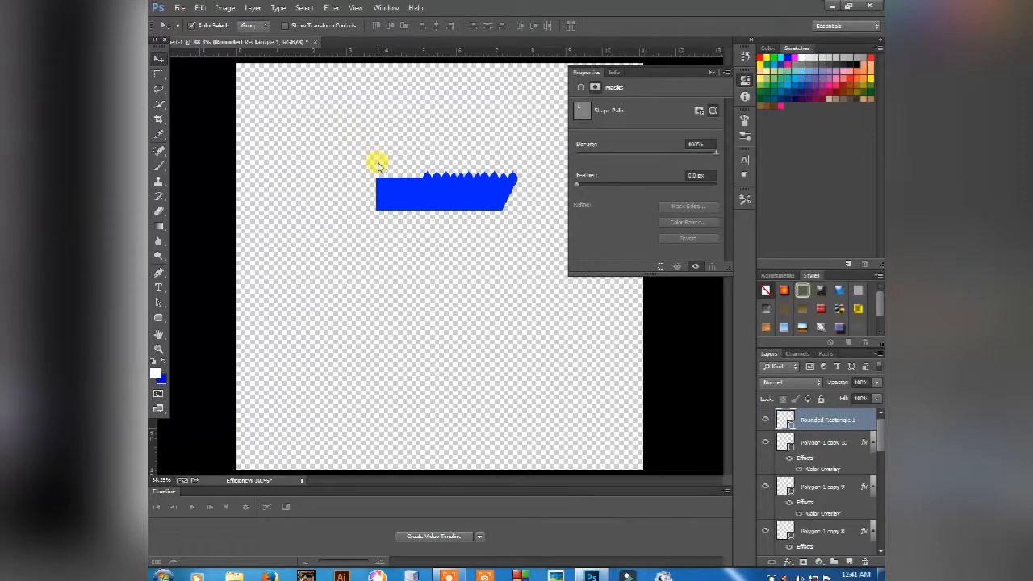
Move the circle down and right to X 277 px, Y 256 px, centring it on the bar's left end
key("ctrl+t")
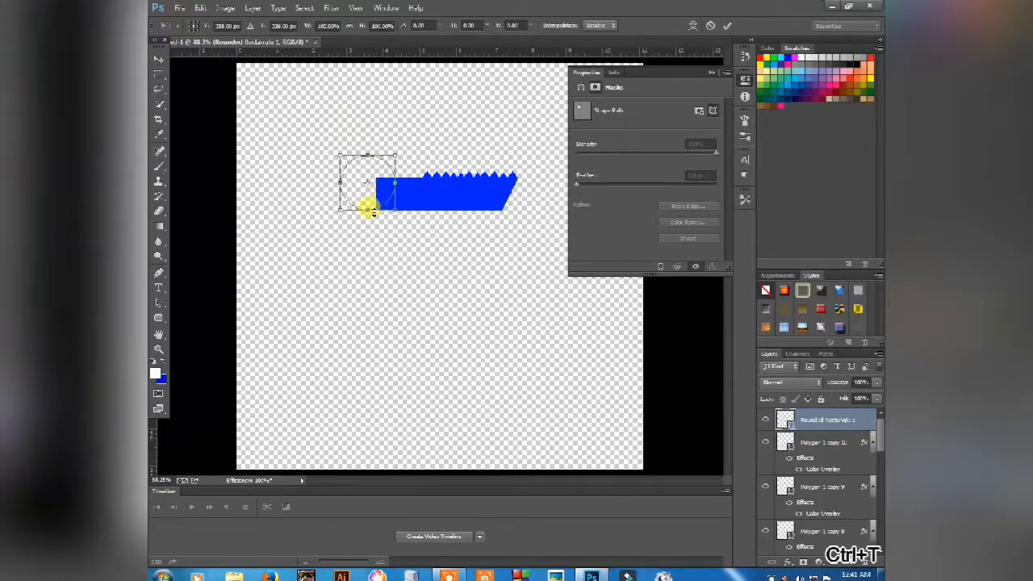
key("Down")
key("Down")
key("Down")
key("Down")
key("Down")
key("Down")
key("Down")
key("Down")
key("Down")
key("Down")
key("Down")
key("Down")
key("Down")
key("Down")
key("Down")
key("Down")
key("Down")
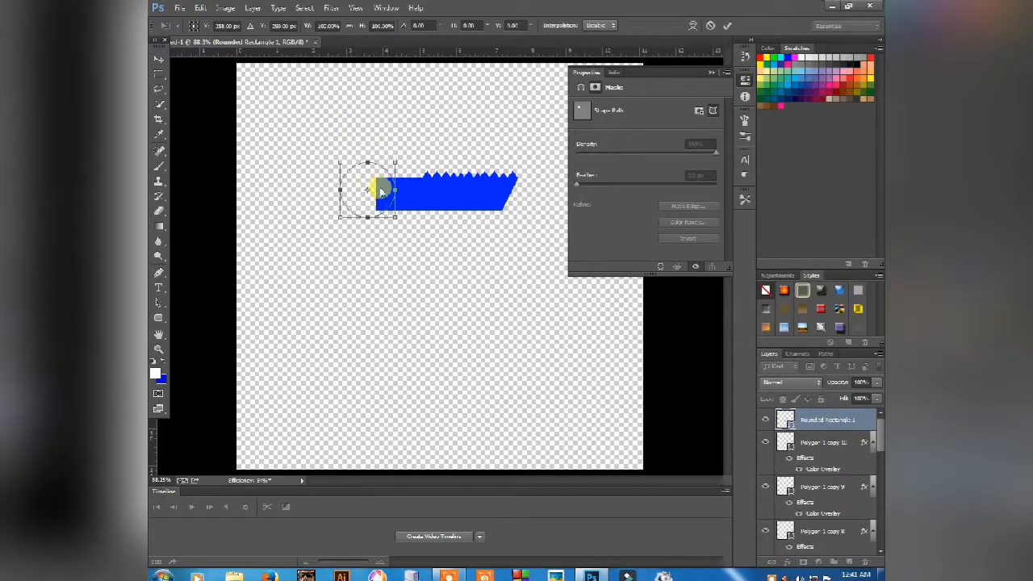
key("Right")
key("Right")
key("Right")
key("Right")
key("Right")
key("Right")
key("Right")
key("Right")
key("Right")
key("Right")
key("Right")
key("Right")
key("Right")
key("Right")
key("Right")
key("Right")
key("Right")
key("Right")
key("Right")
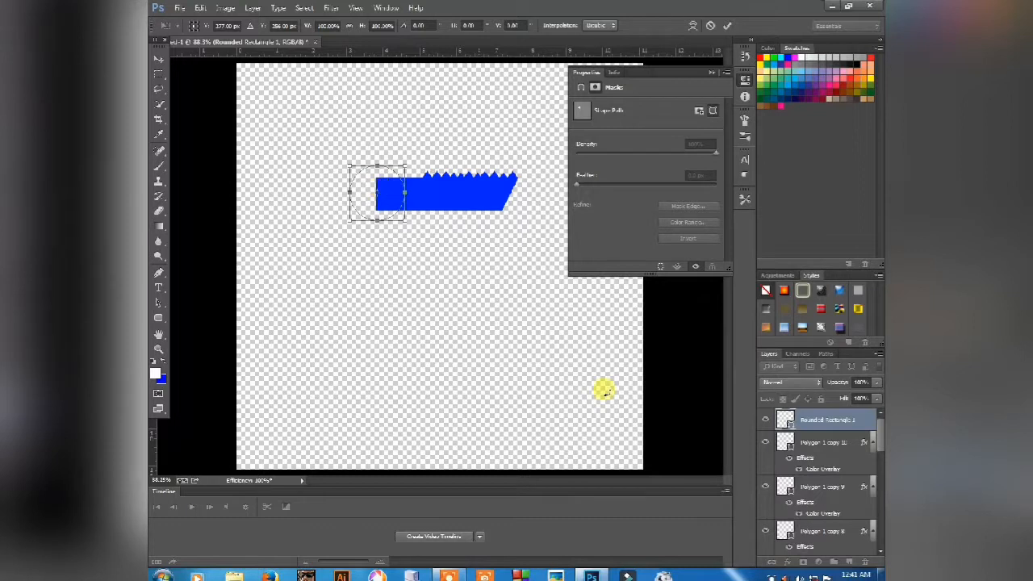
key("Return")
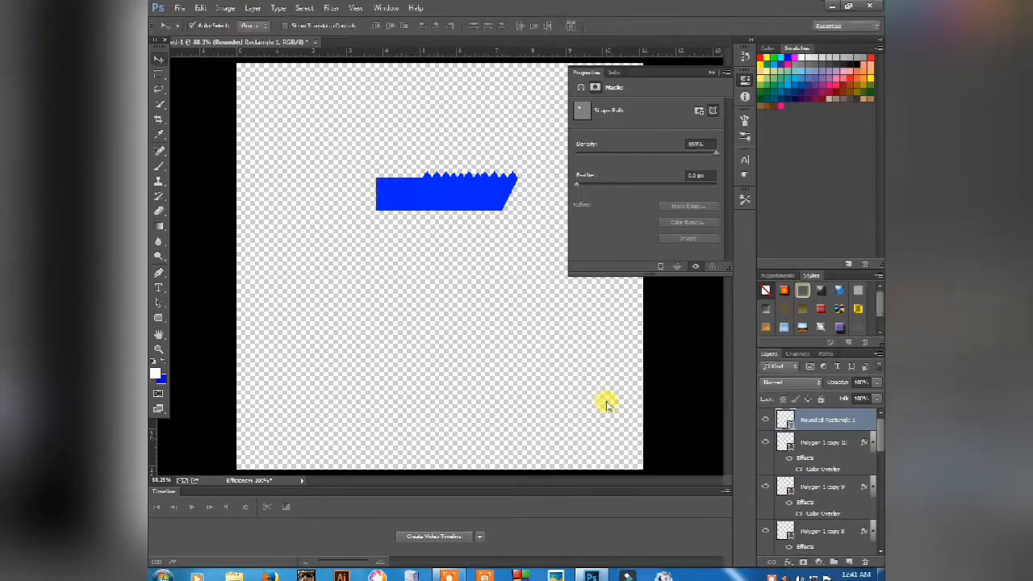
Apply a Color Overlay to the circle in the blue sampled from the bar (0024ff)
left_click(787, 560)
left_click(807, 498)
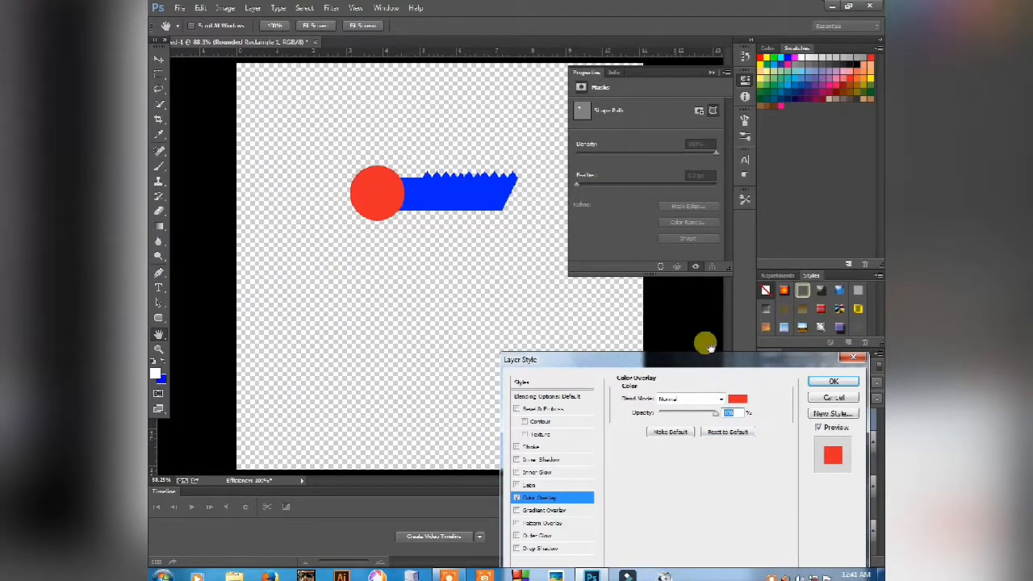
left_click(737, 399)
left_click(467, 192)
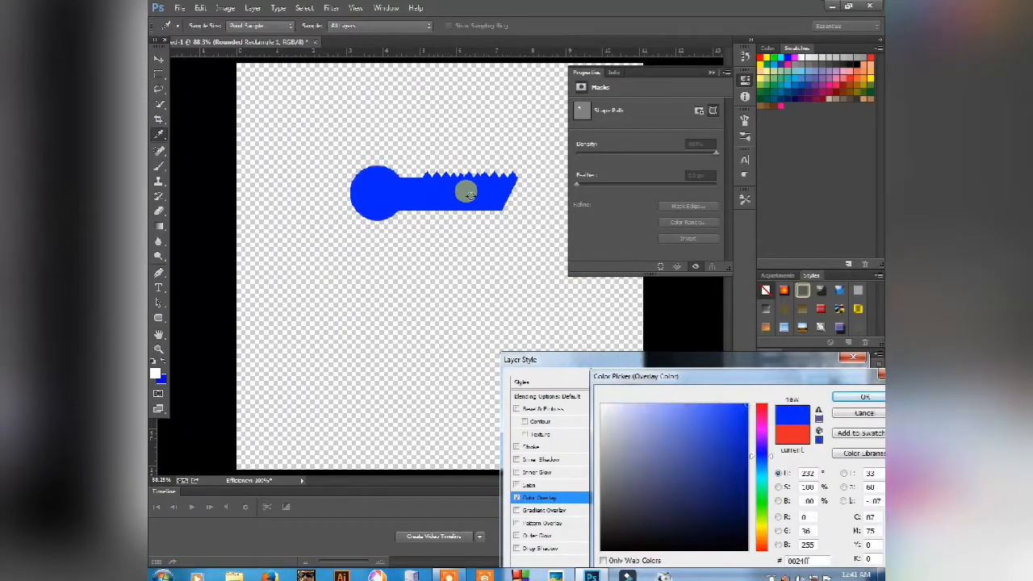
left_click(851, 395)
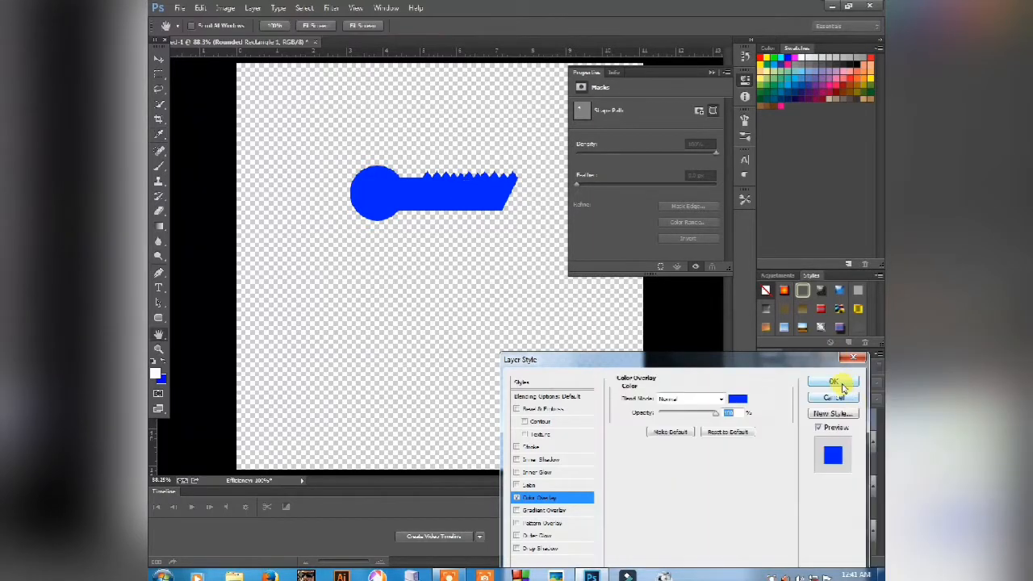
left_click(842, 384)
key("v")
left_click(388, 202)
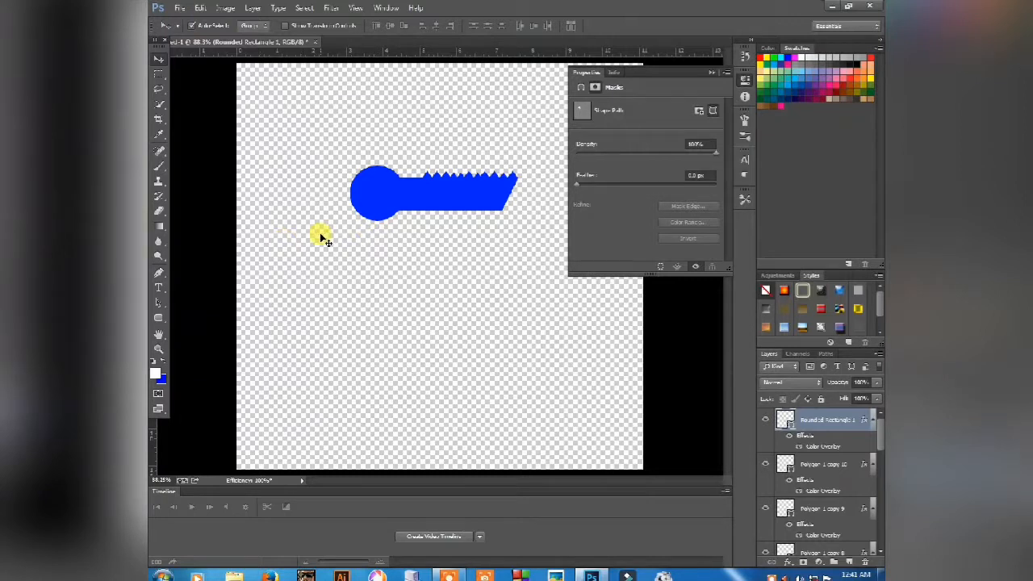
Duplicate the circle's layer and scale the copy down around its centre to 84.26%
left_click(822, 421)
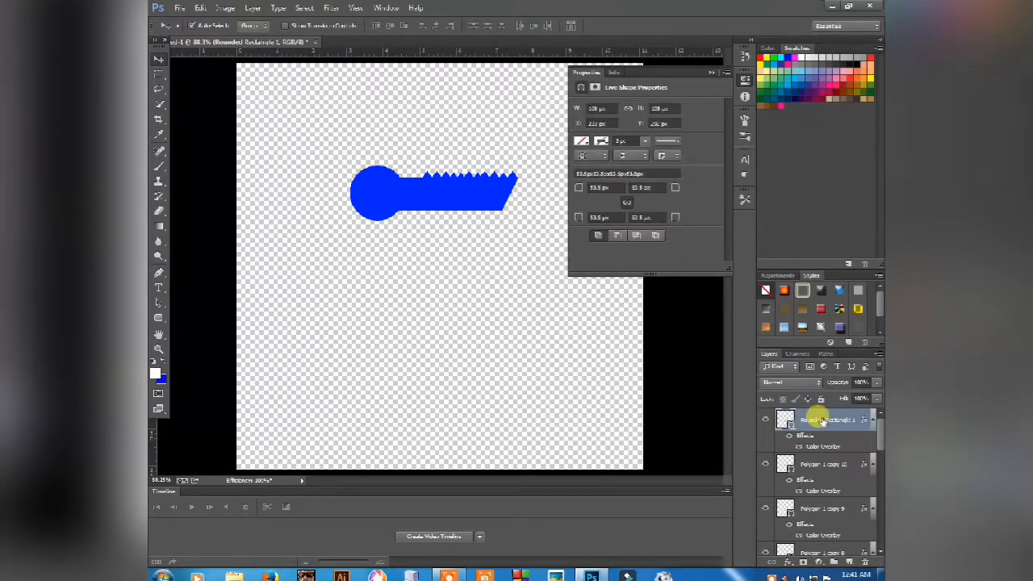
key("ctrl+j")
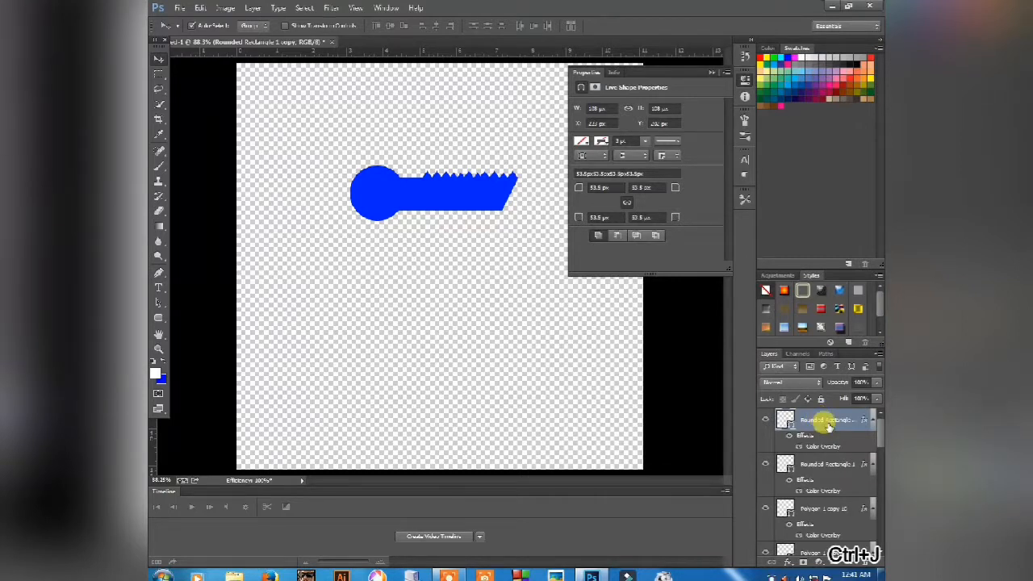
key("ctrl+t")
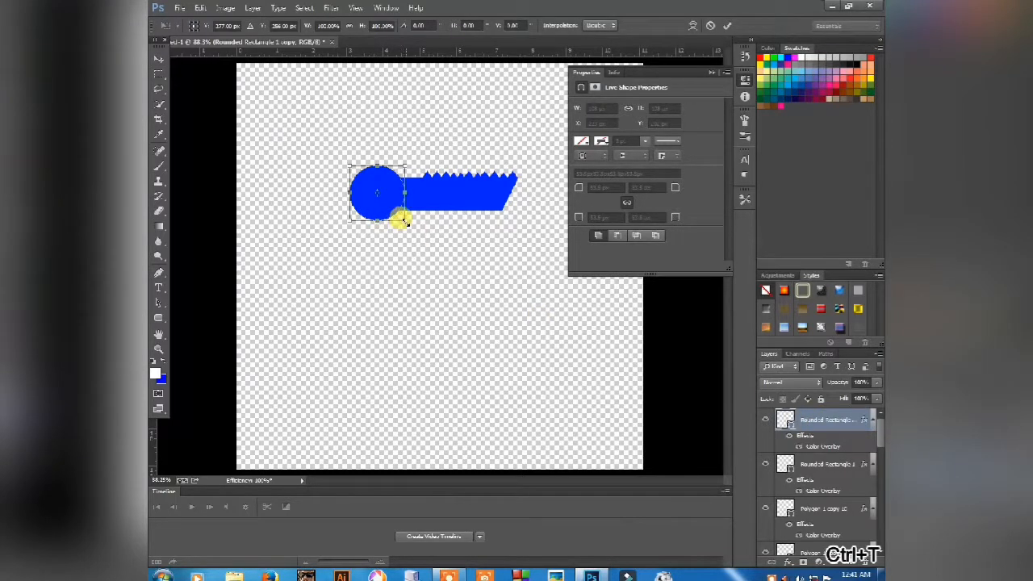
mouse_move(403, 219)
left_mouse_down()
mouse_move(390, 203)
mouse_move(404, 217)
mouse_move(397, 212)
left_mouse_up()
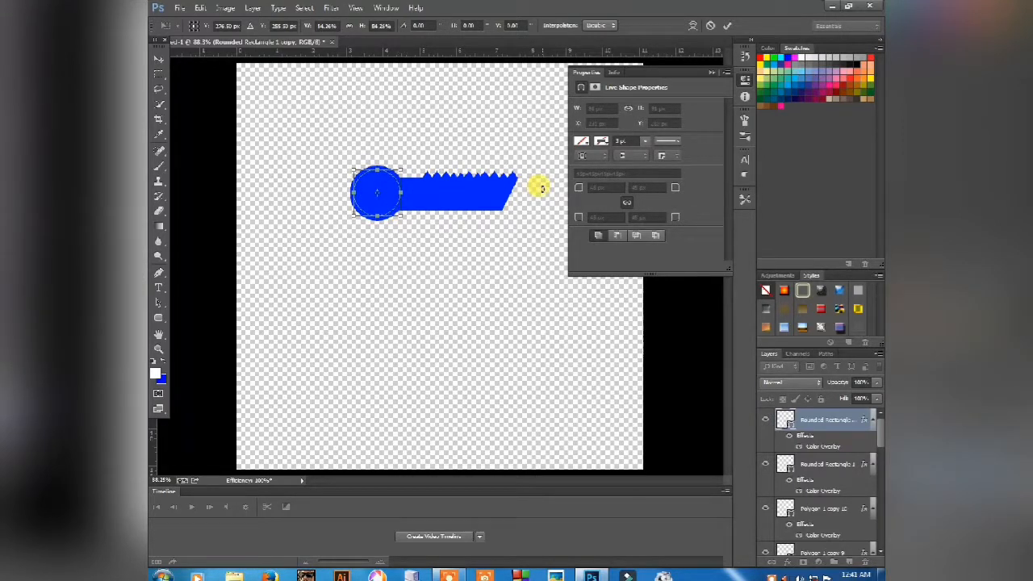
key("Return")
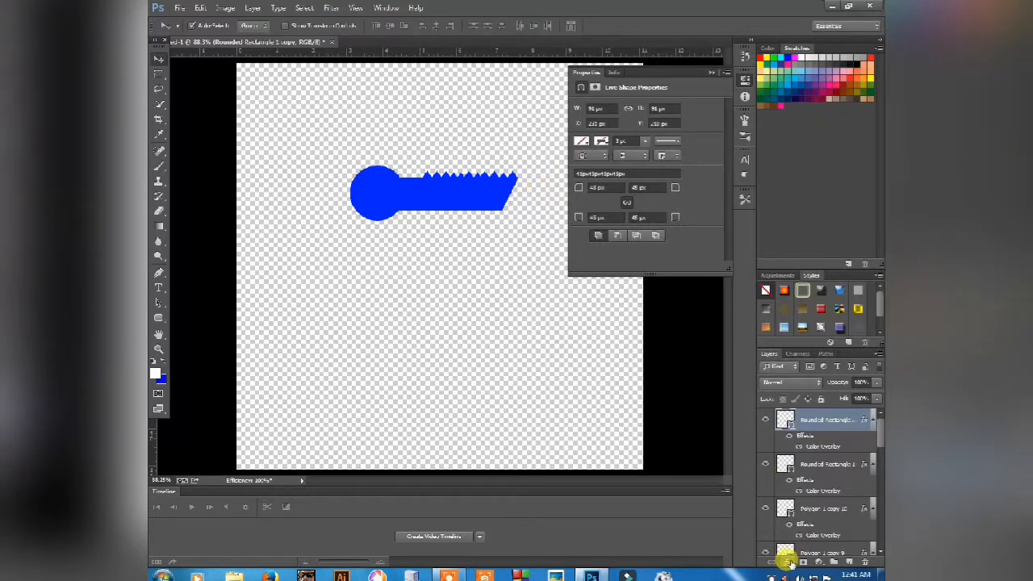
Change the smaller circle's Color Overlay to white (ffffff)
left_click(787, 561)
left_click(815, 501)
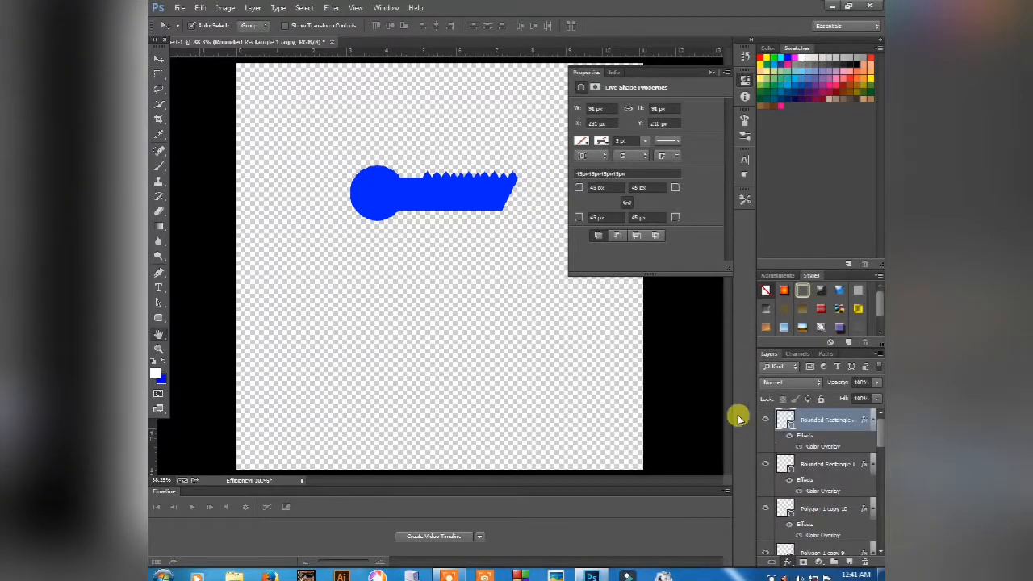
left_click(735, 399)
left_click(624, 423)
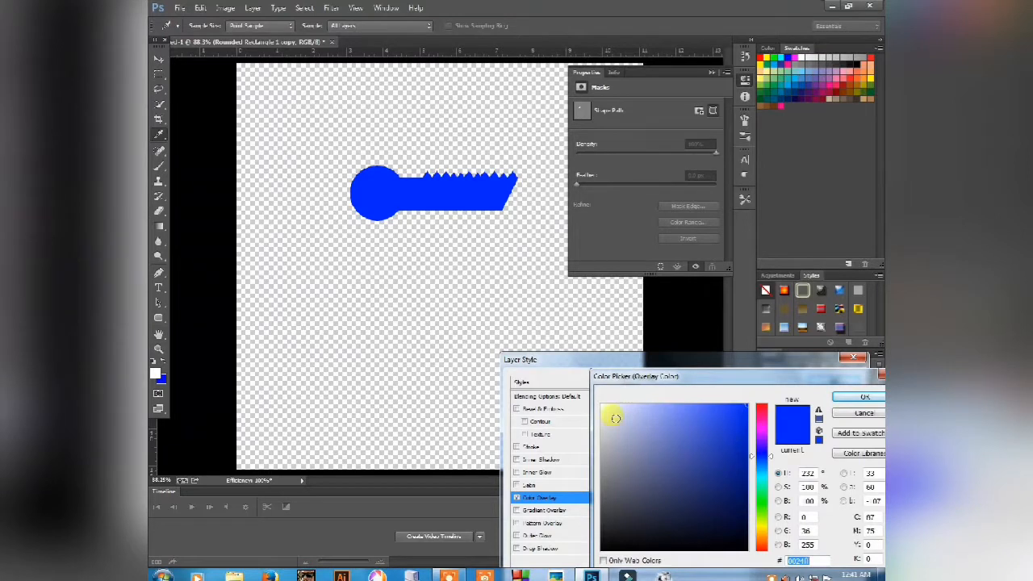
left_click(604, 401)
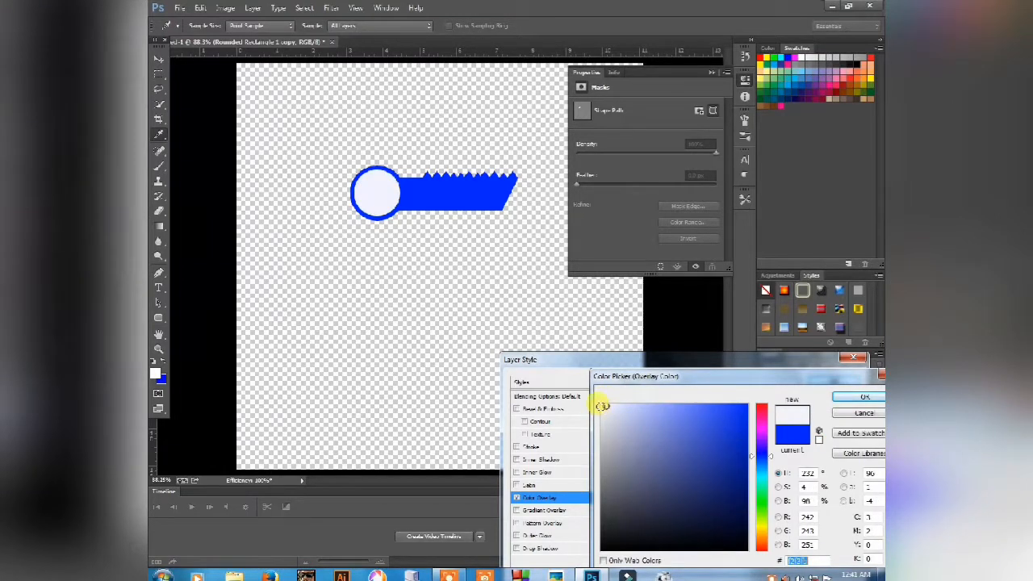
left_click(600, 404)
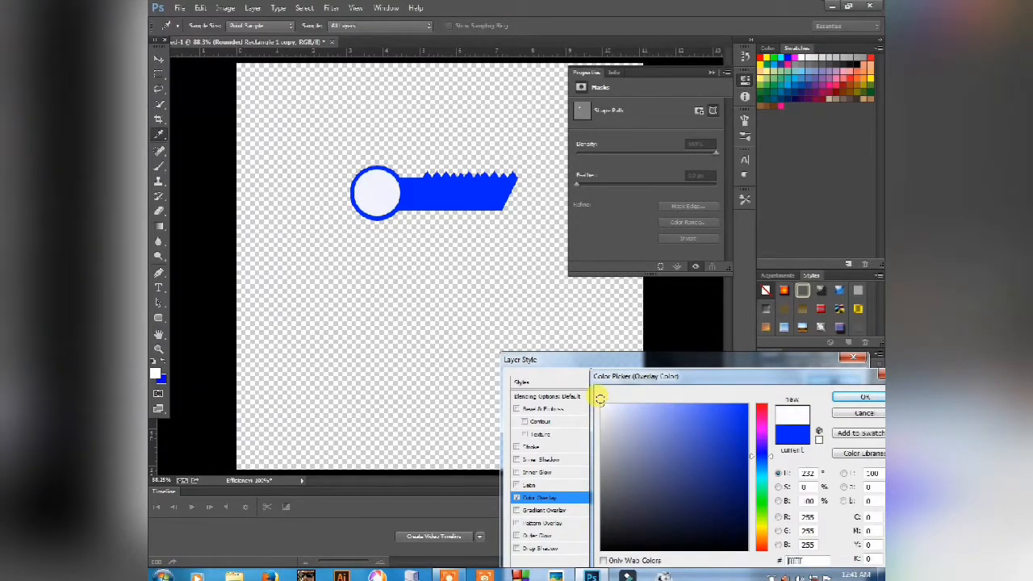
left_click(847, 403)
left_click(832, 383)
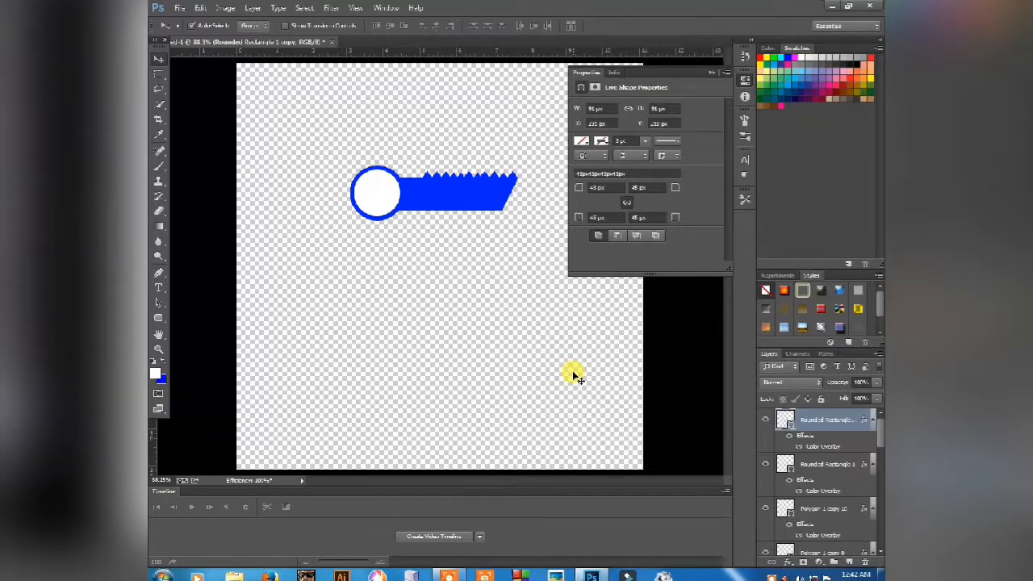
Add the text FREE in white Arial Bold, 72 pt, on the empty canvas below the key graphic
left_click(160, 288)
left_click(410, 308)
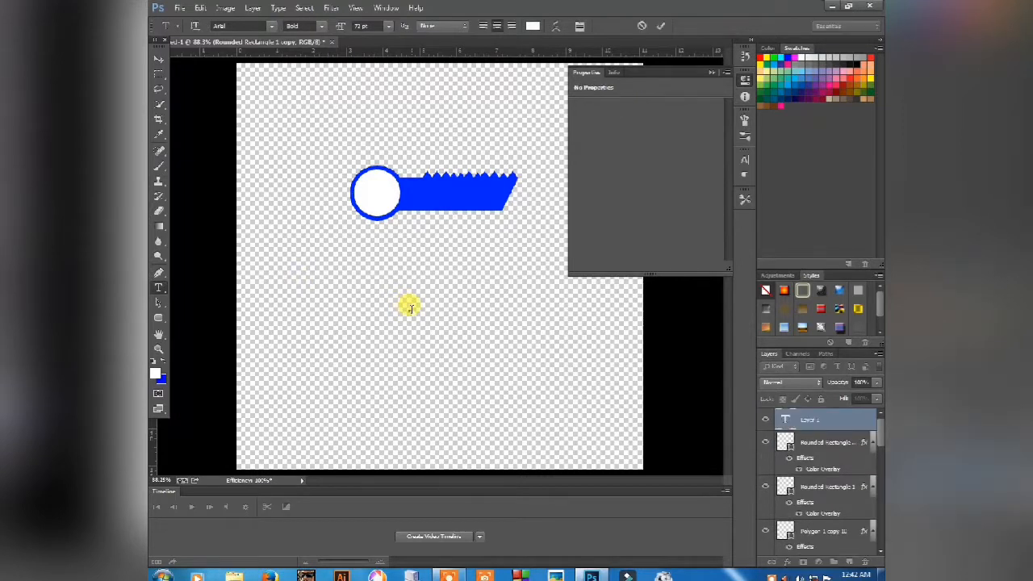
type("FREE")
key("BackSpace")
key("BackSpace")
key("BackSpace")
key("BackSpace")
type("FREE")
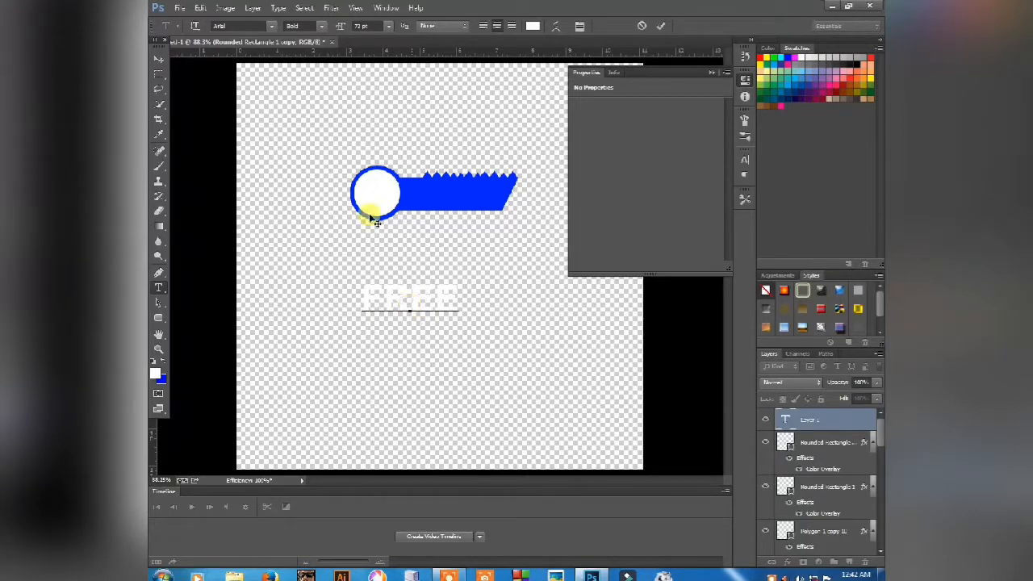
left_click(160, 59)
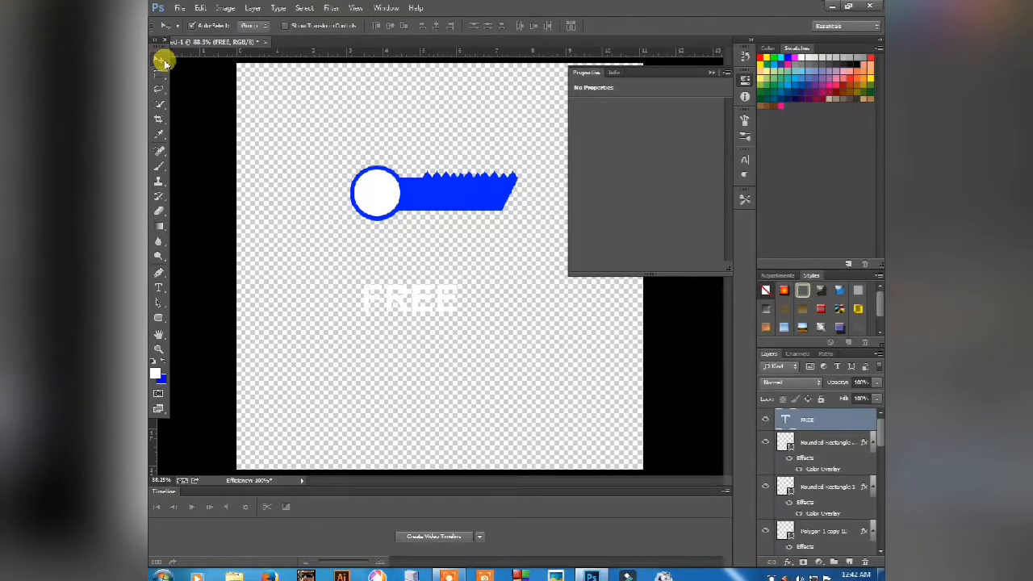
Scale the FREE text down to about 67.3% and move it over the round head
key("ctrl+t")
left_click_drag(450, 321, 405, 196)
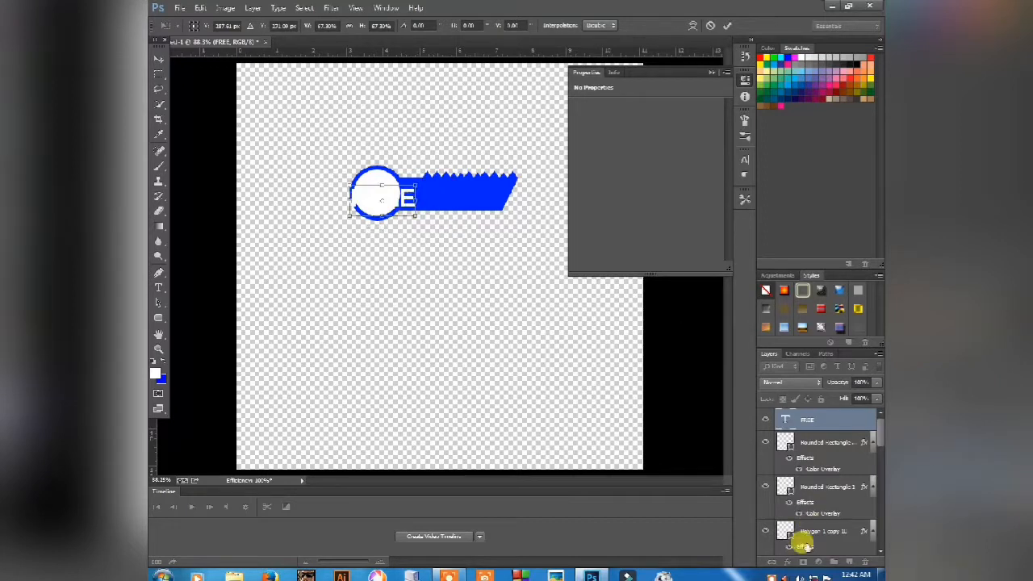
key("Return")
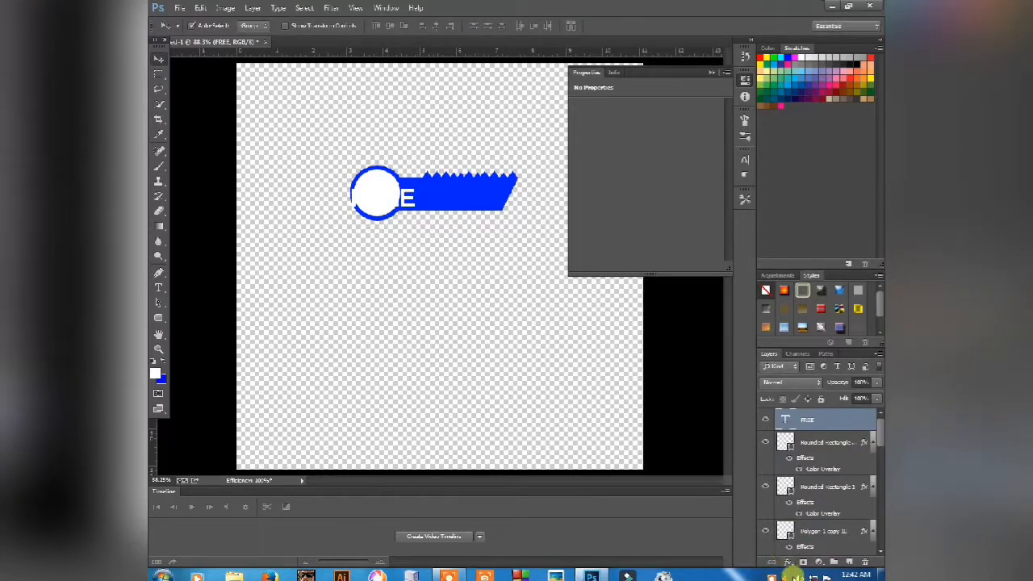
Apply a red Color Overlay to the FREE text layer
left_click(788, 562)
left_click(810, 503)
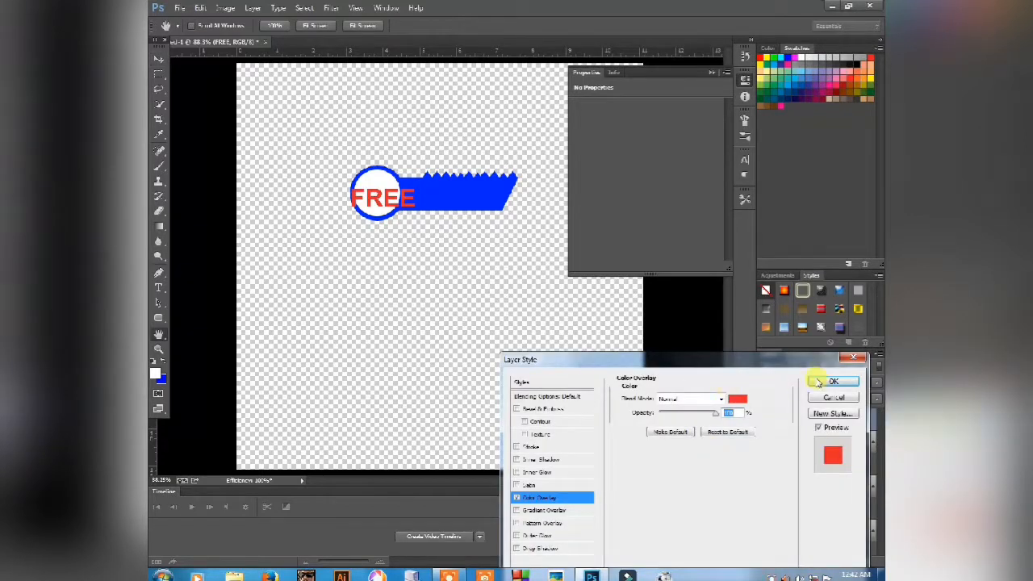
left_click(819, 382)
Scale the FREE text down to about 57.3% and centre it inside the white circle
key("ctrl+t")
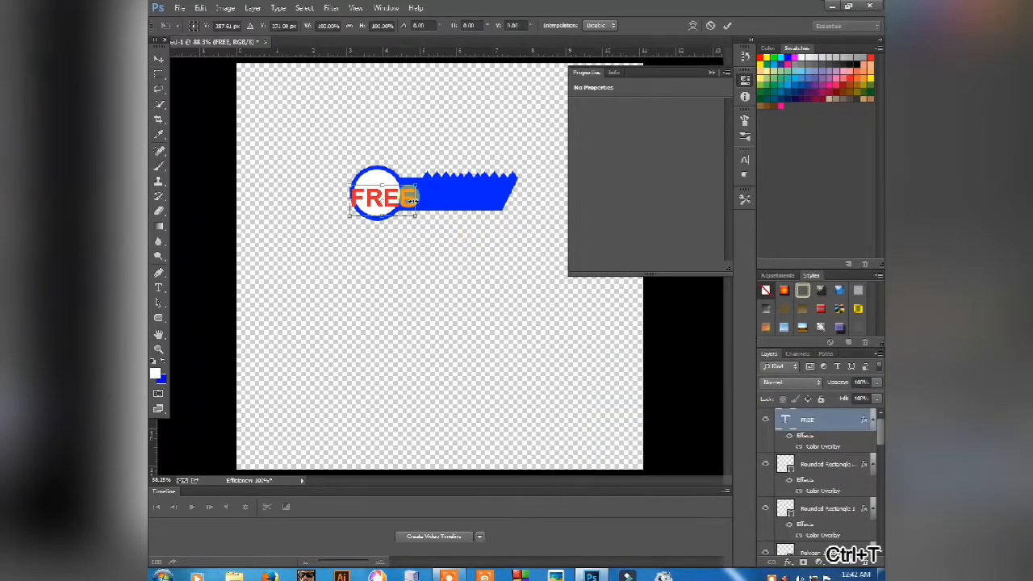
left_click_drag(414, 215, 386, 195)
key("Down")
key("Down")
key("Down")
key("Down")
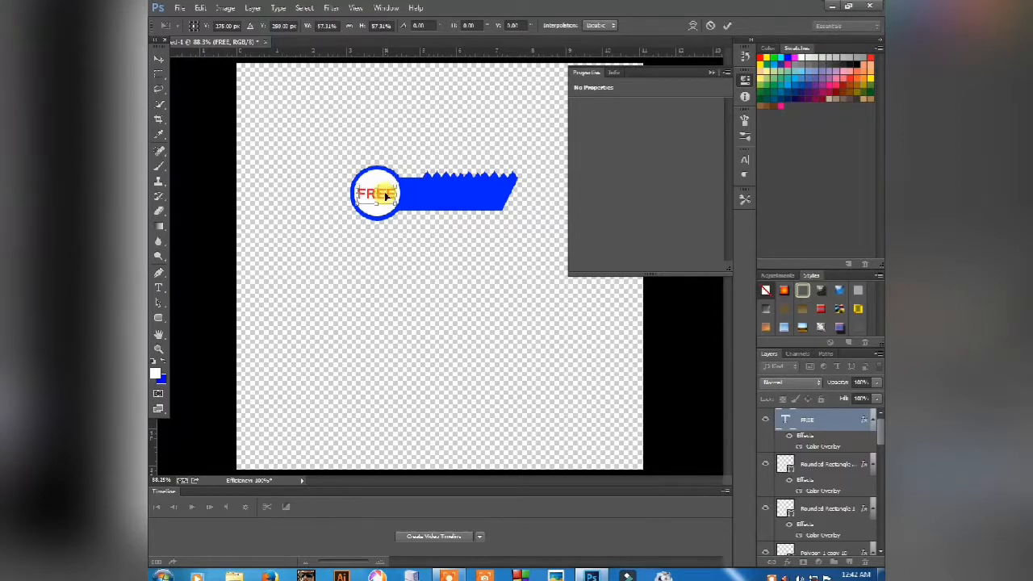
key("Left")
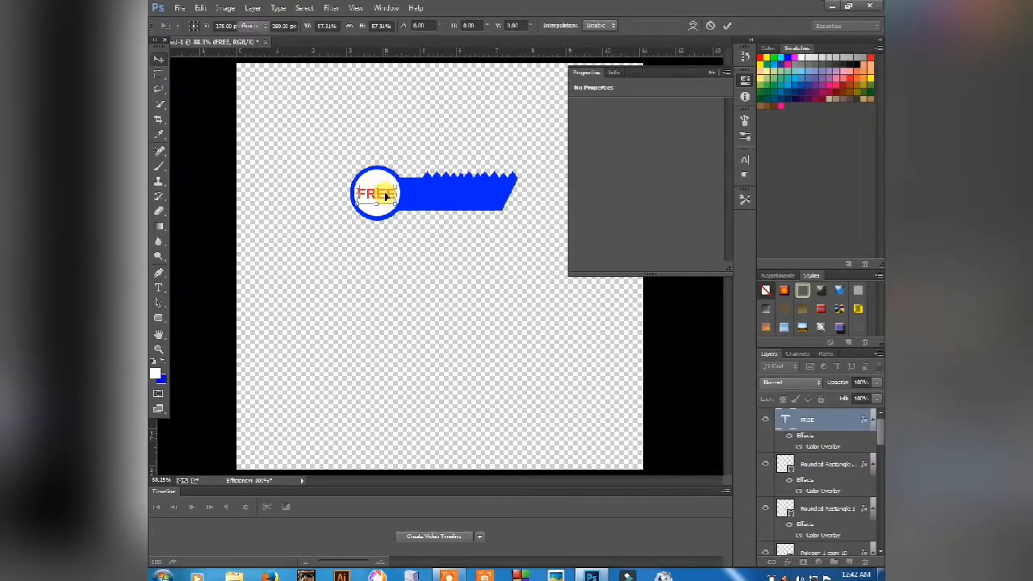
key("Return")
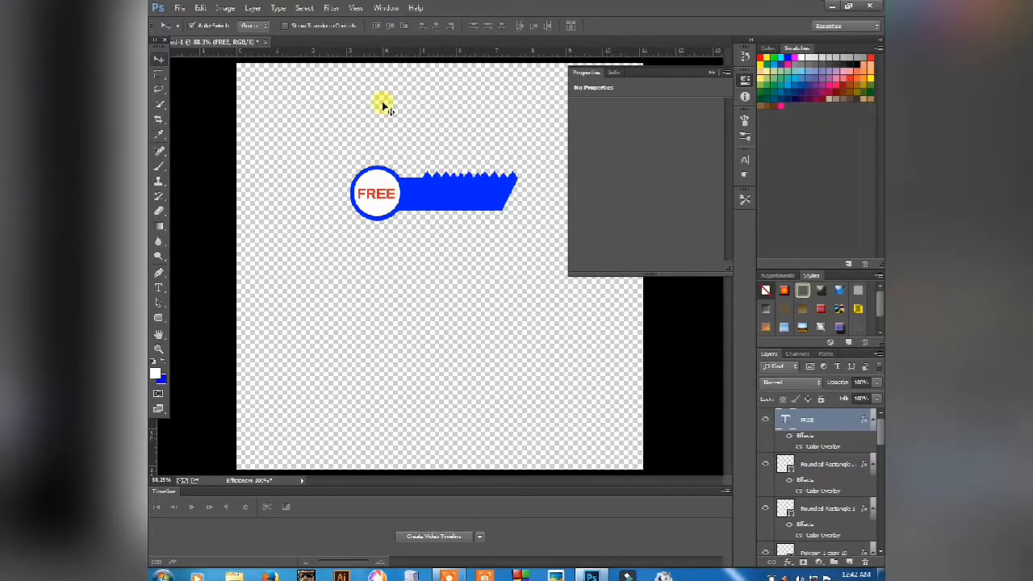
Add the text Download Now in white Arial Bold, 72 pt, on the empty canvas below the graphic
left_click(160, 289)
left_click(401, 303)
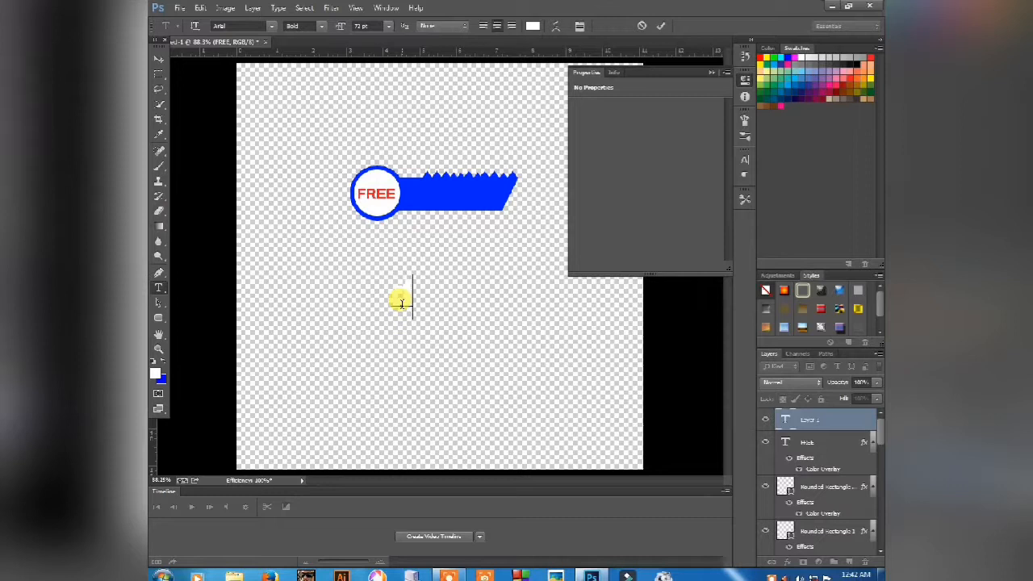
type("Swnload")
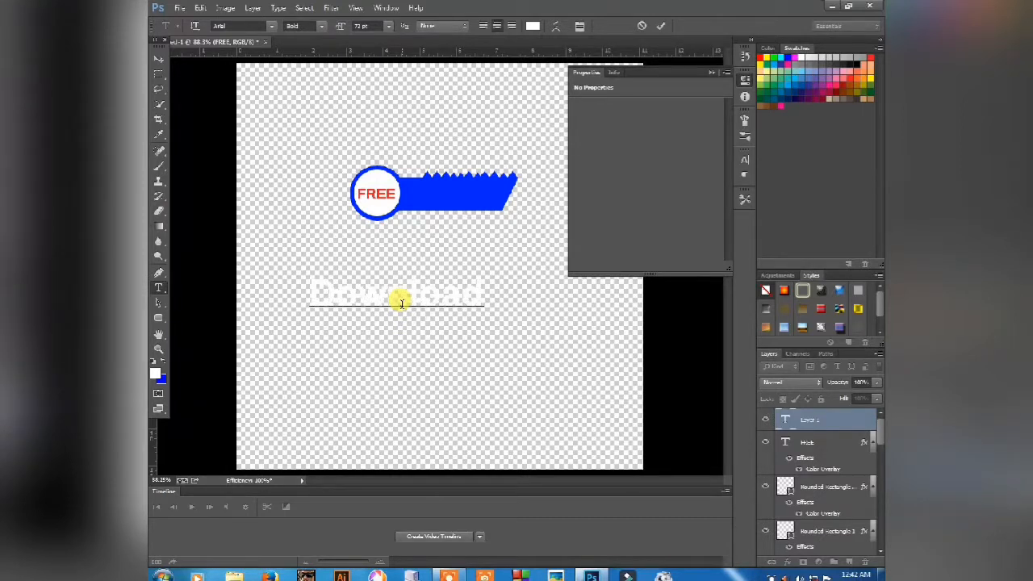
type(" Now")
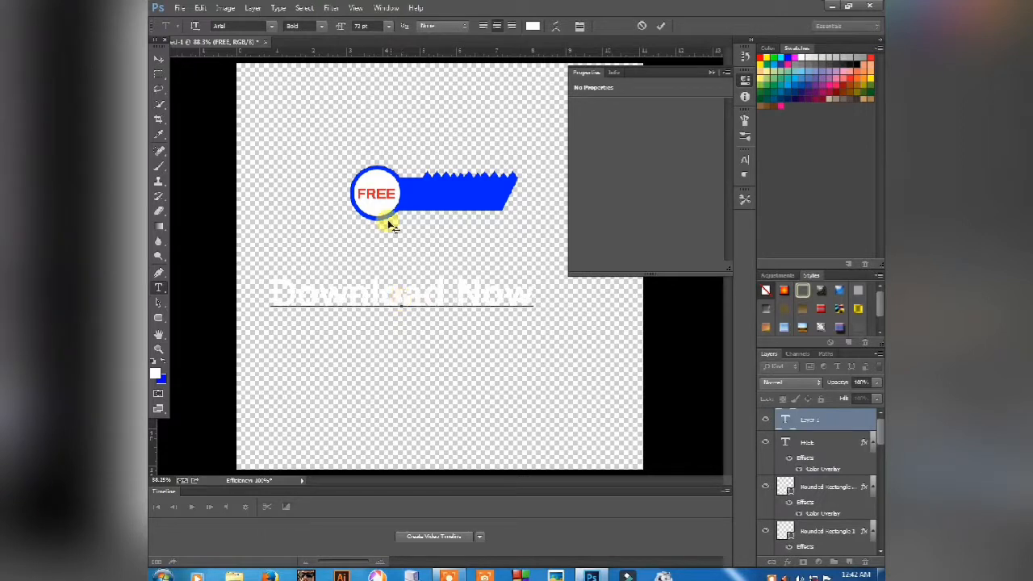
left_click(159, 59)
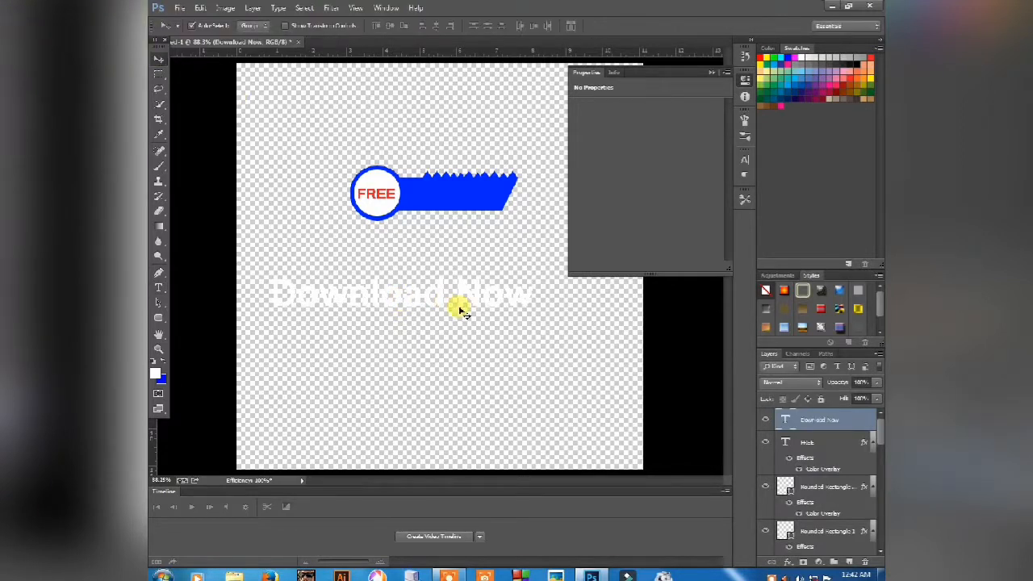
Scale the Download Now text down to about 38.6% and centre it on the blue bar
key("ctrl+t")
left_click_drag(530, 316, 469, 192)
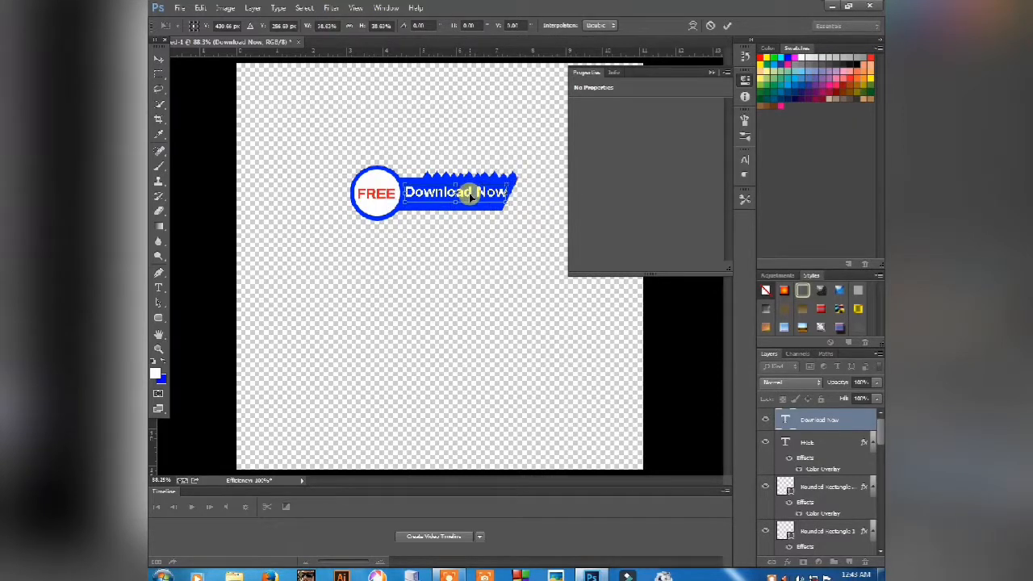
key("Return")
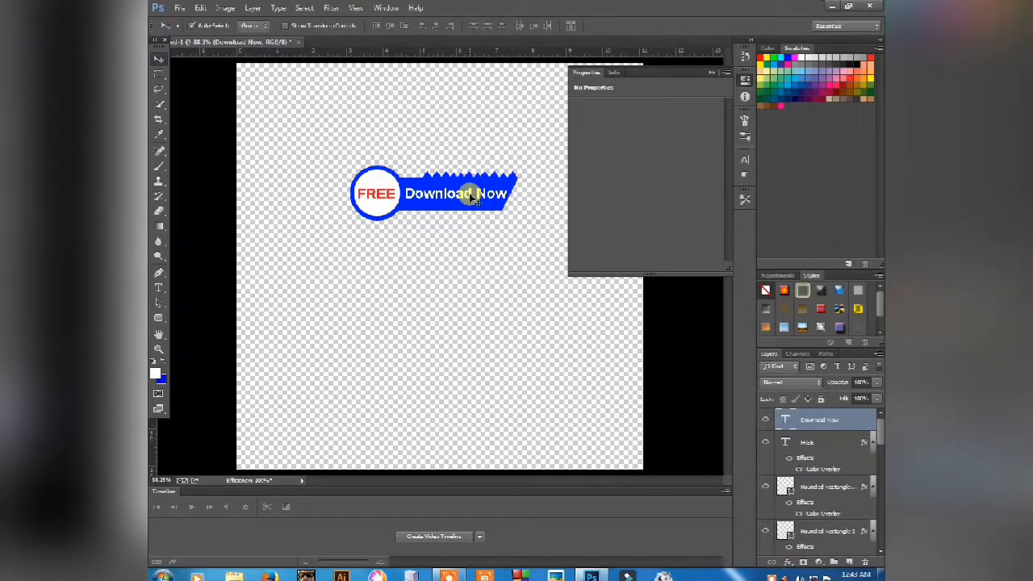
Select all layers from Shape 1 to Download Now, move the button to the canvas's upper left, and place a duplicate to its right
left_click(838, 484)
scroll(838, 483, "down", 5)
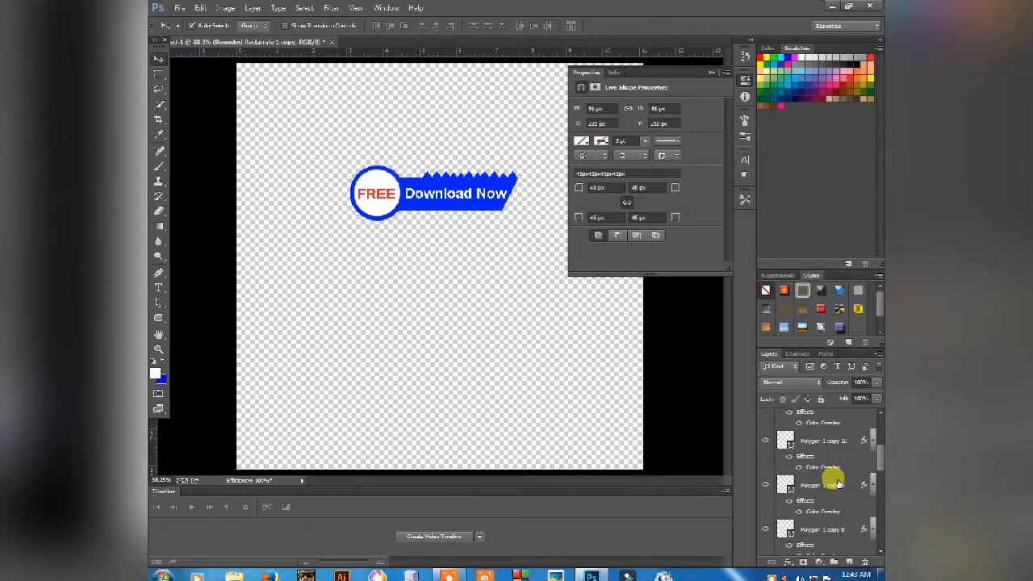
scroll(838, 483, "up", 5)
left_click(832, 525)
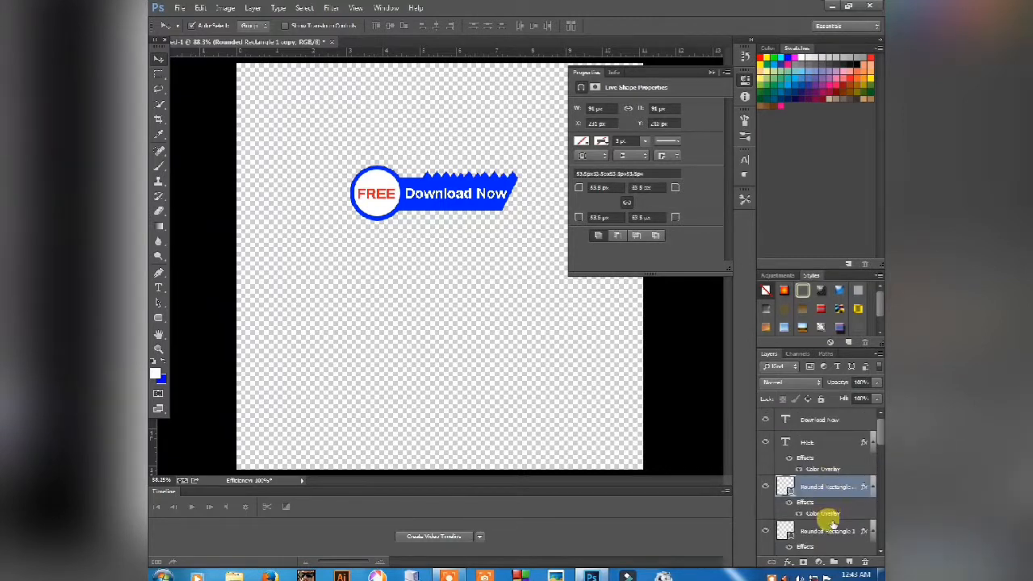
scroll(834, 526, "down", 3)
scroll(833, 526, "down", 5)
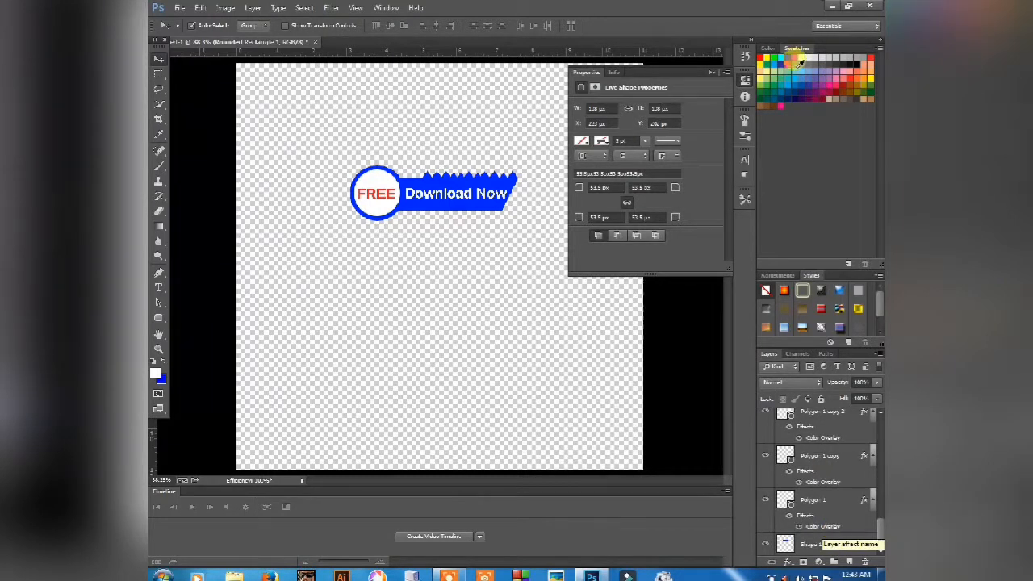
left_click(709, 72)
scroll(846, 424, "up", 3)
scroll(846, 424, "up", 5)
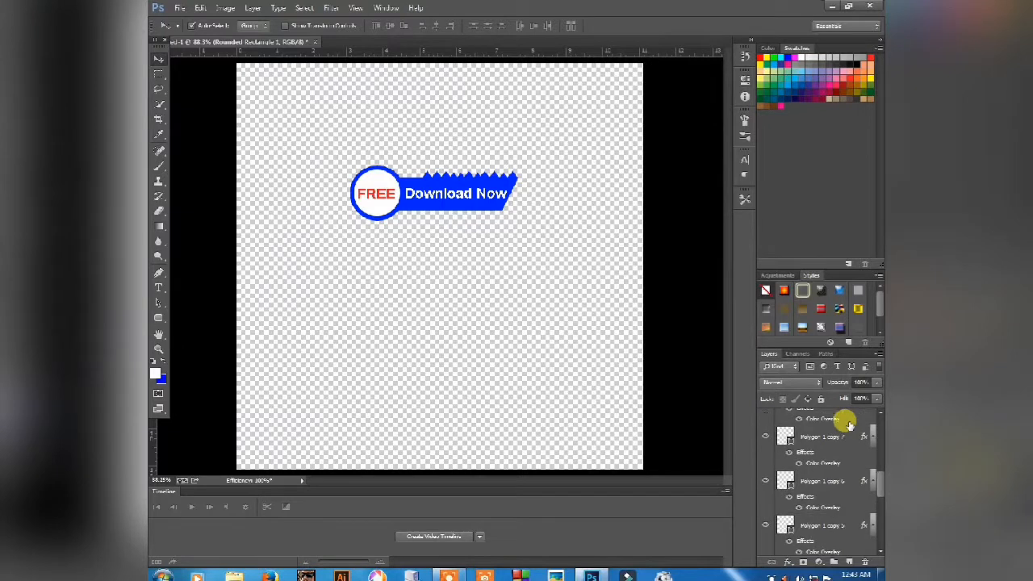
left_click(846, 421)
scroll(848, 440, "down", 8)
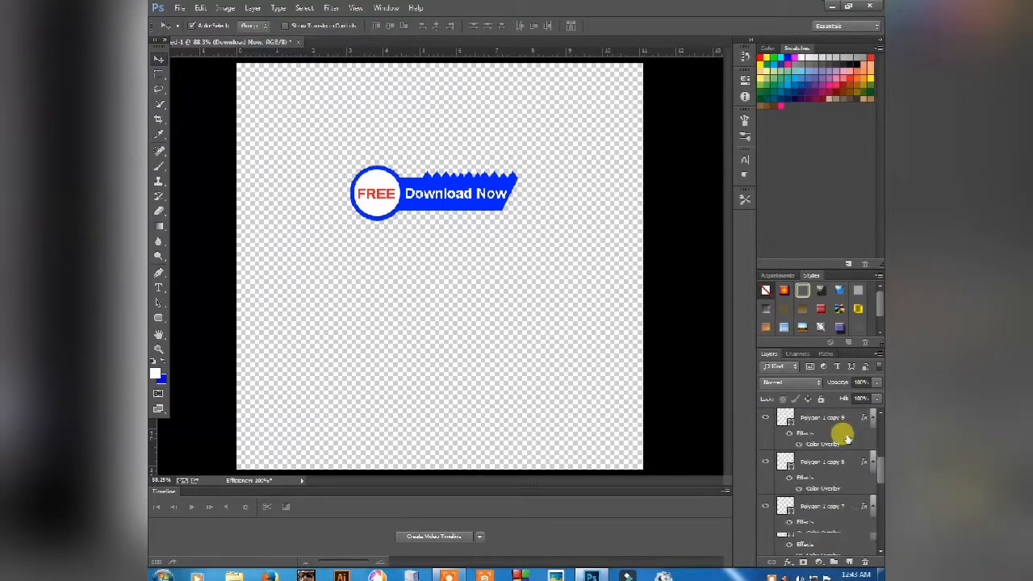
left_click(846, 547)
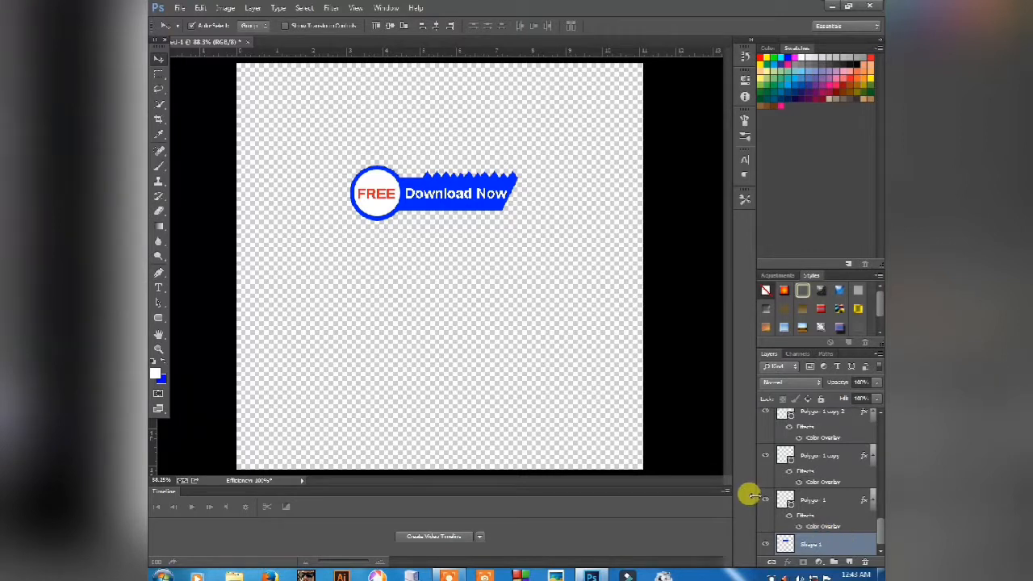
scroll(795, 486, "up", 8)
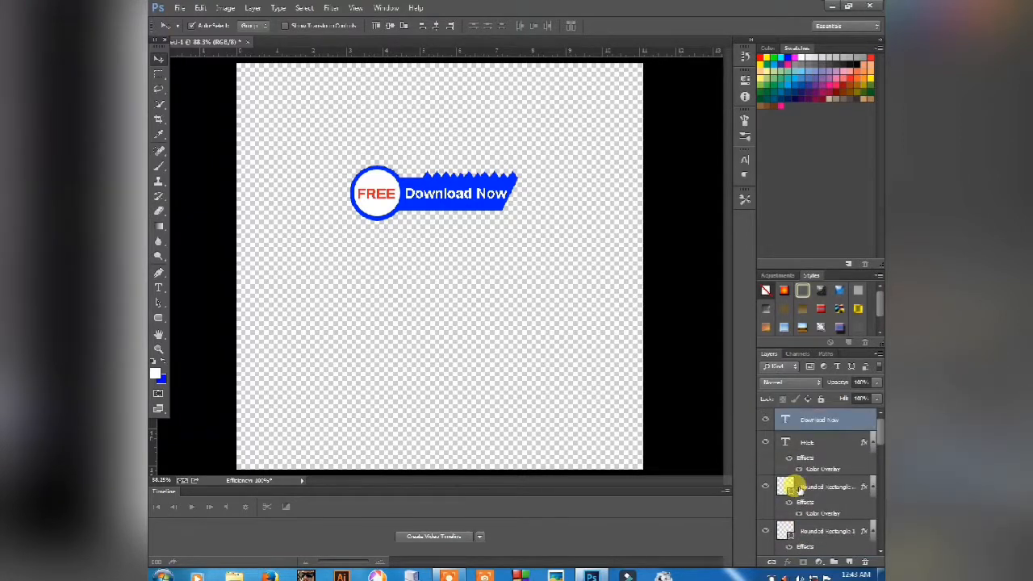
left_click(819, 422, "shift")
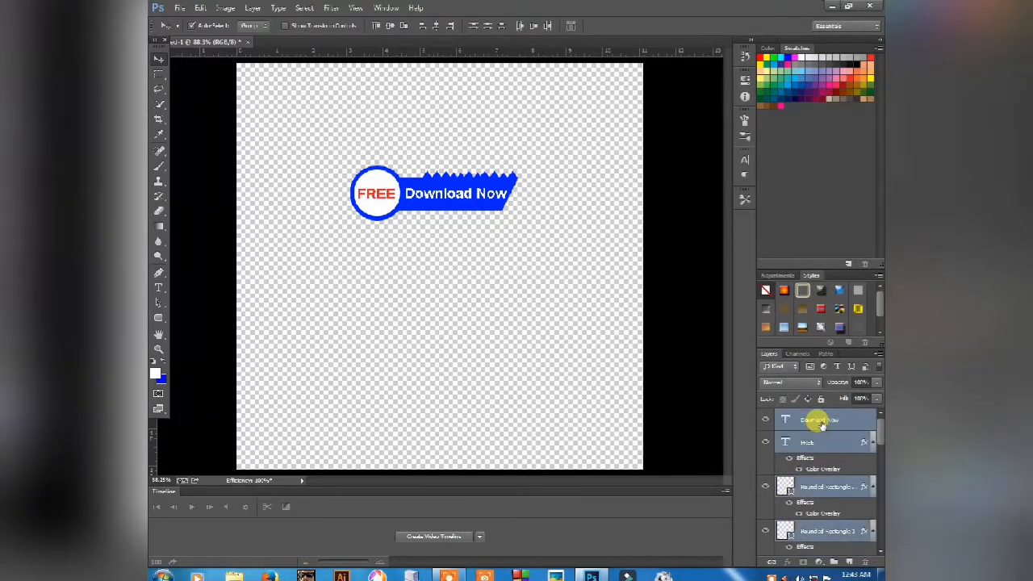
left_click_drag(474, 197, 579, 132)
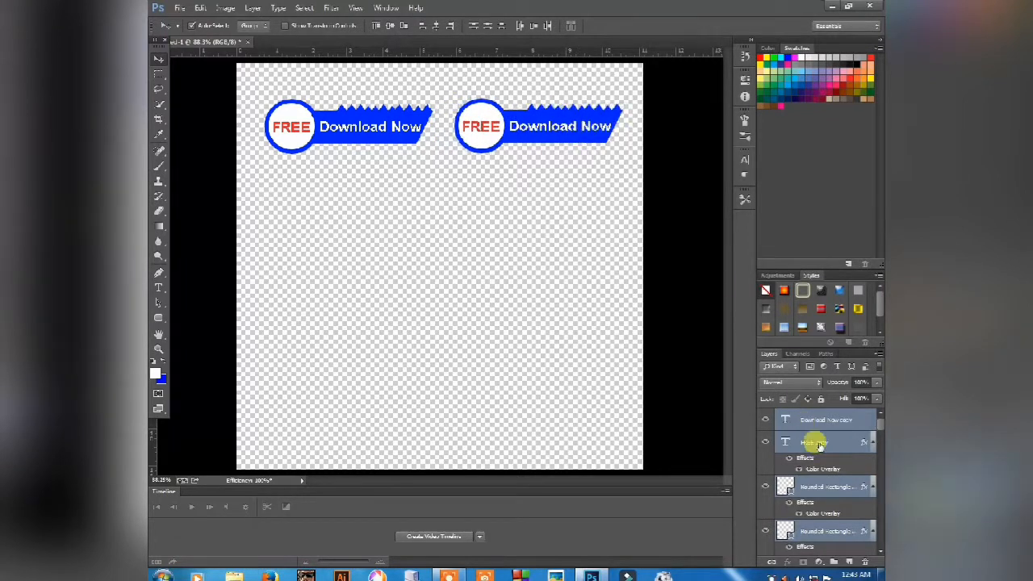
Look through the duplicated button's layers and undo the duplication
scroll(819, 447, "down", 8)
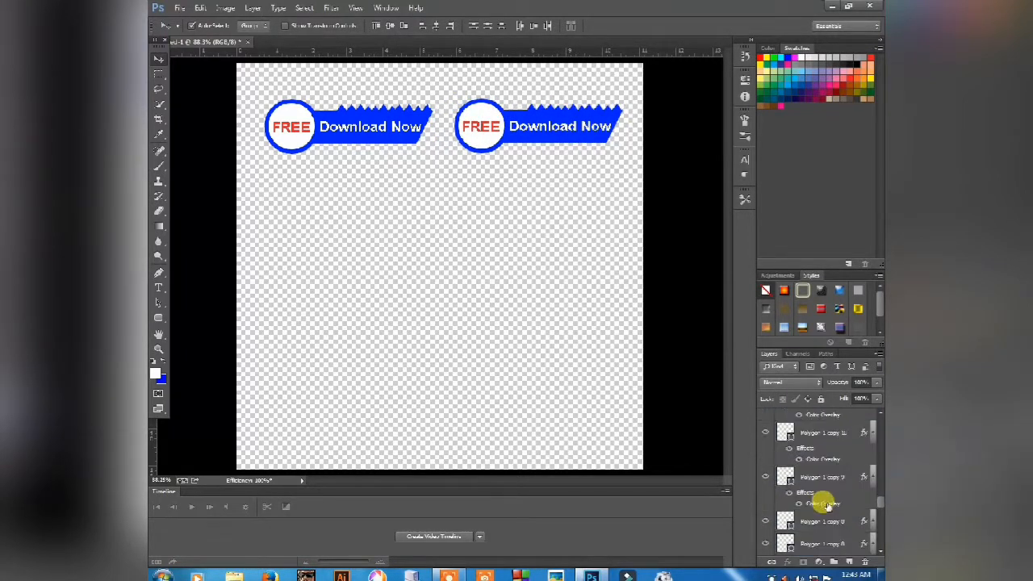
scroll(834, 545, "up", 5)
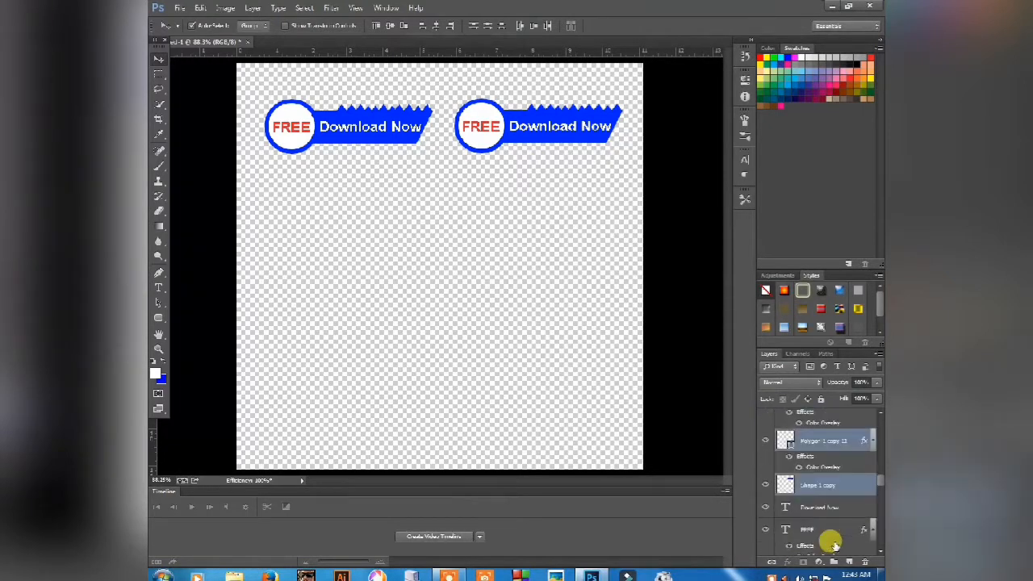
left_click(823, 486)
scroll(827, 487, "up", 3)
scroll(829, 490, "up", 4)
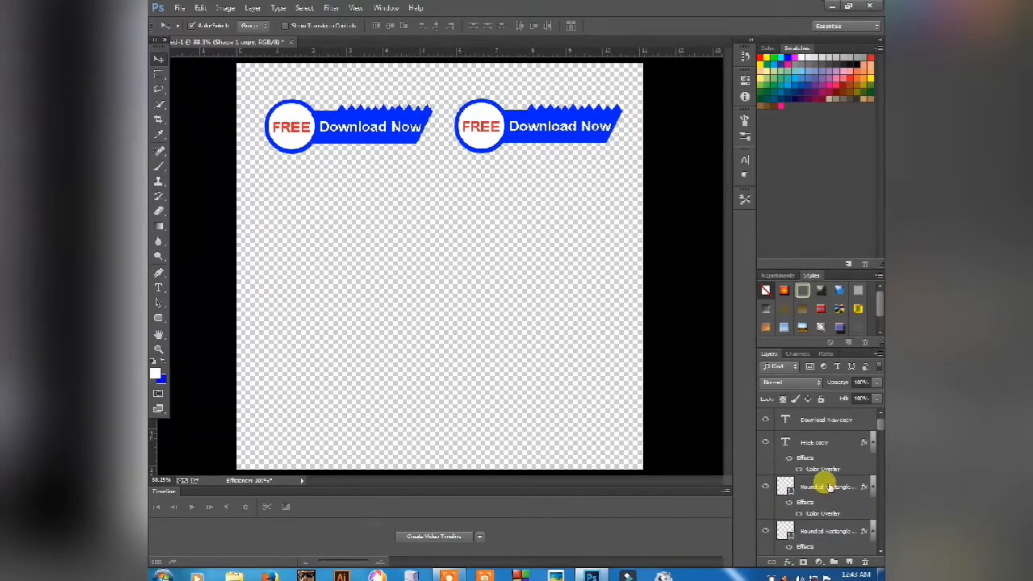
left_click(831, 487)
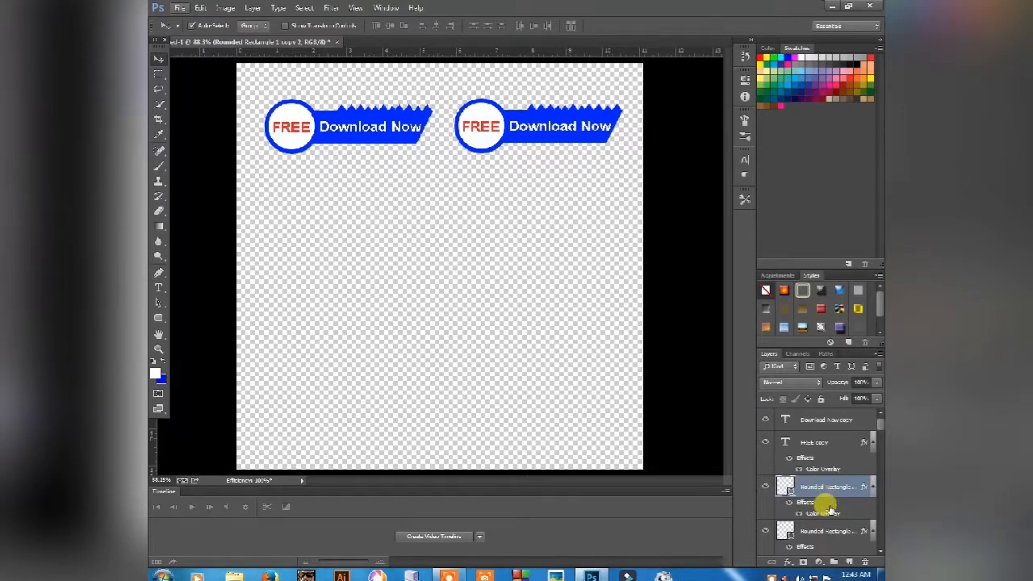
key("ctrl+z")
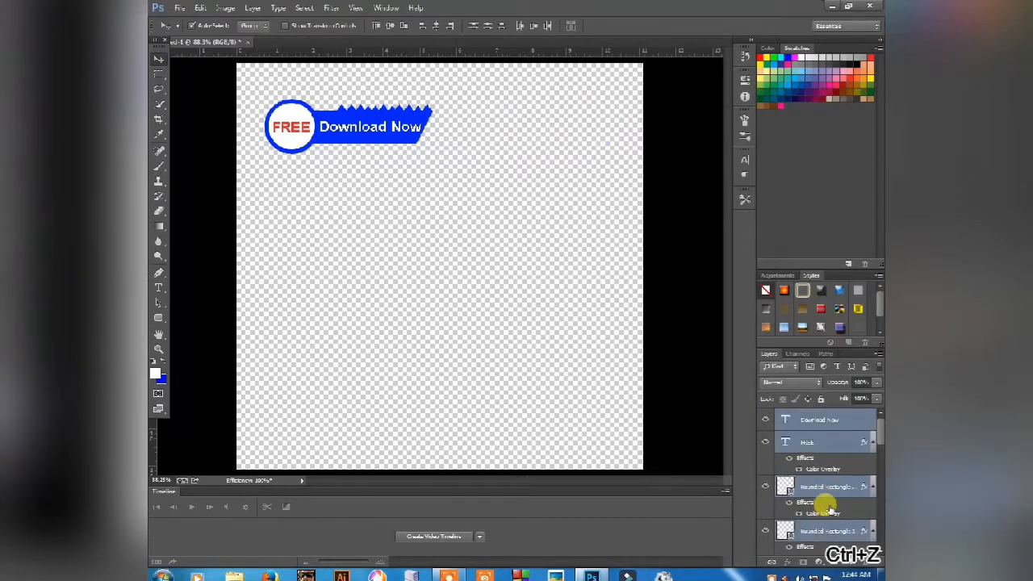
scroll(829, 507, "down", 6)
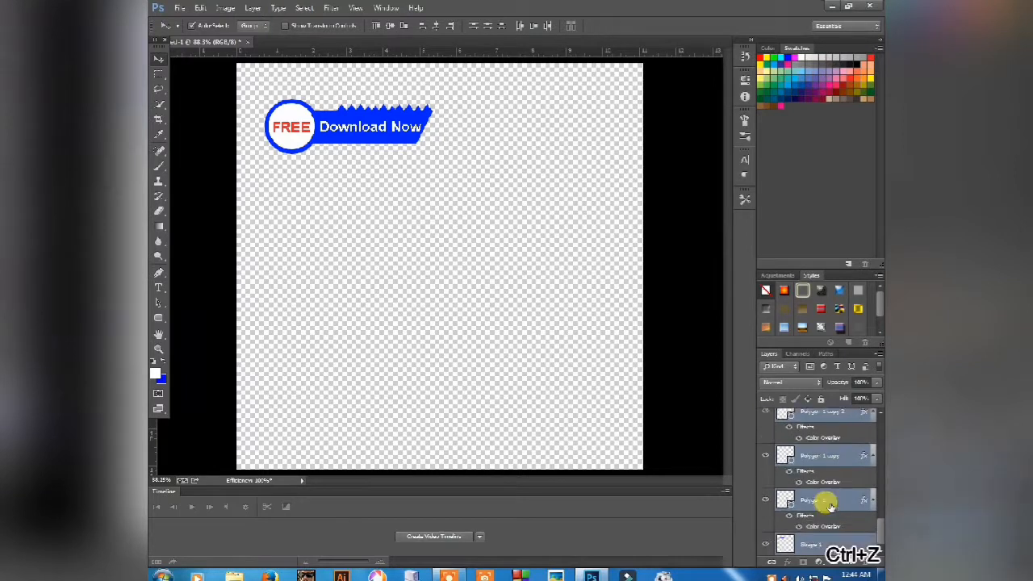
scroll(829, 504, "up", 5)
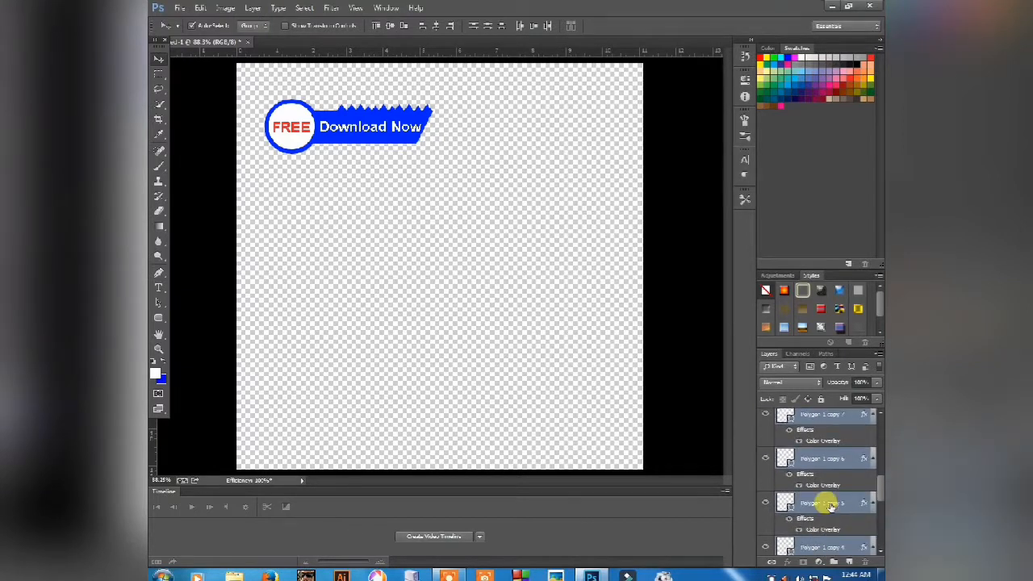
left_click_drag(362, 122, 546, 125)
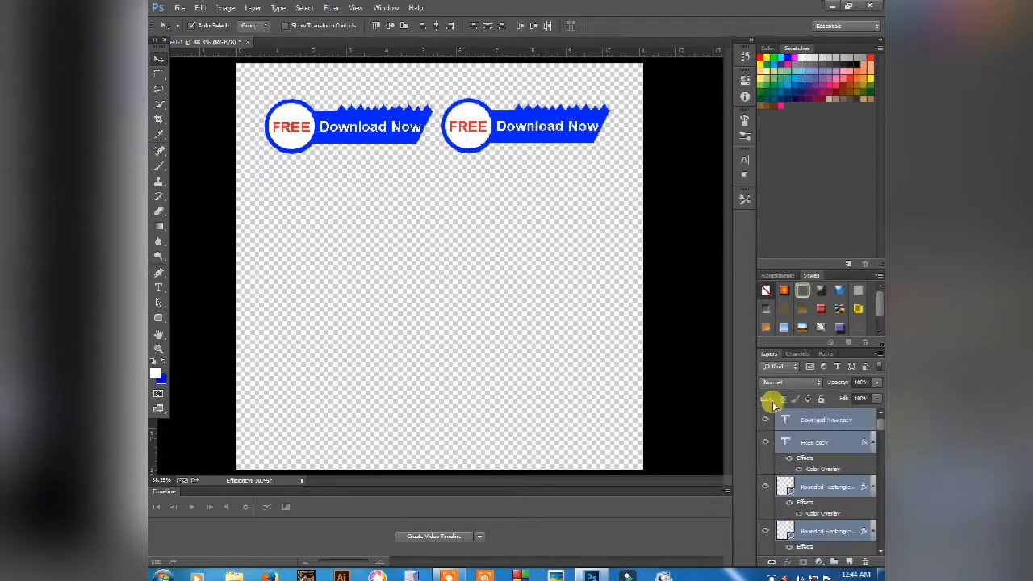
key("ctrl+z")
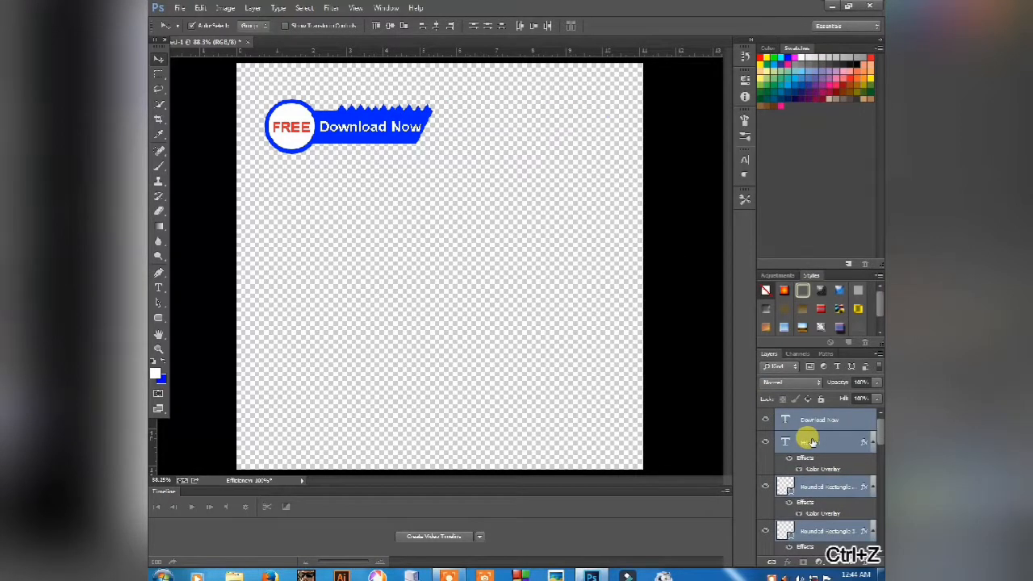
Create a new layer group, move all layers from Download Now to Shape 1 into it, and collapse the group
scroll(848, 470, "down", 10)
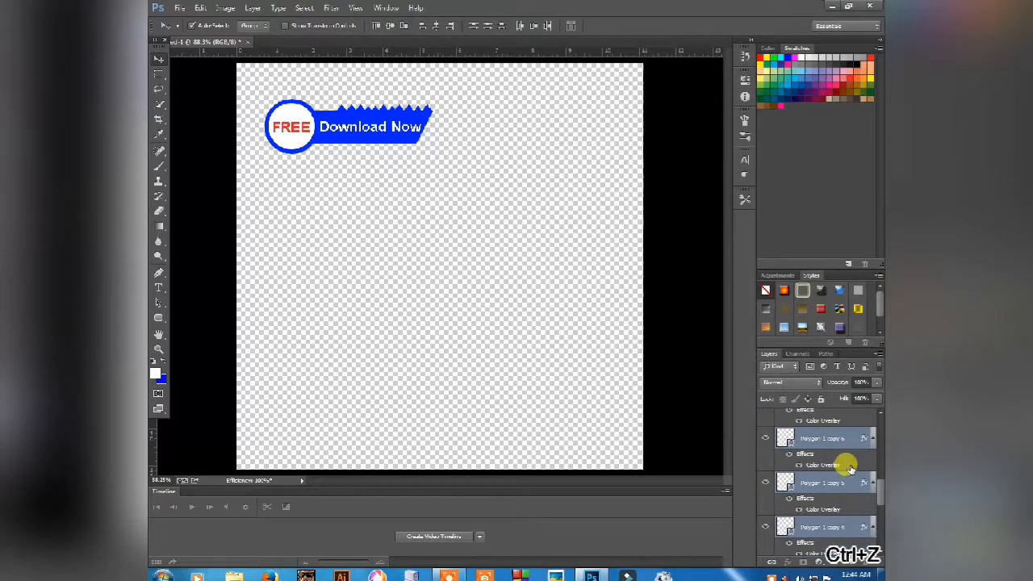
left_click(833, 561)
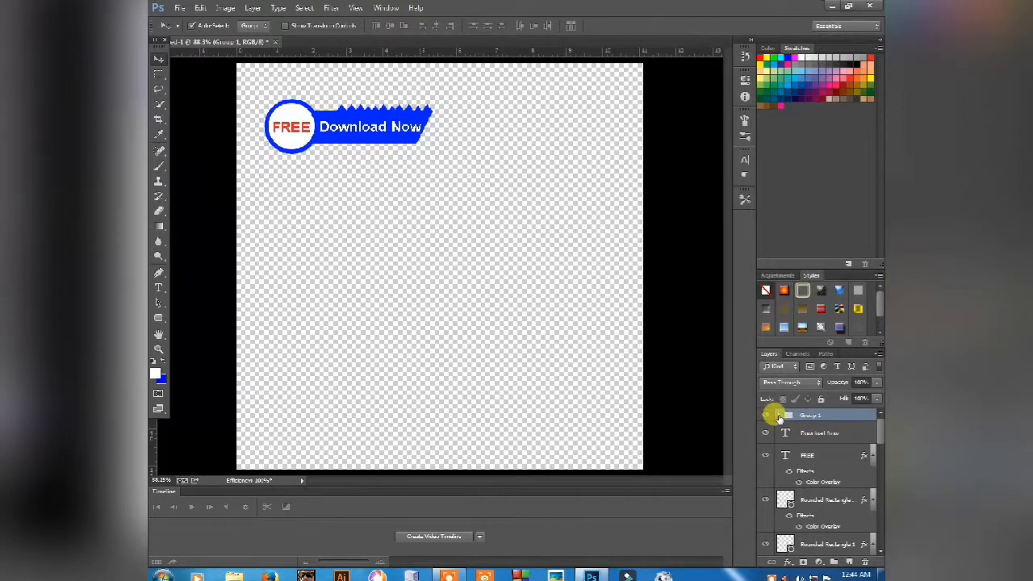
left_click(829, 434)
scroll(829, 452, "down", 6)
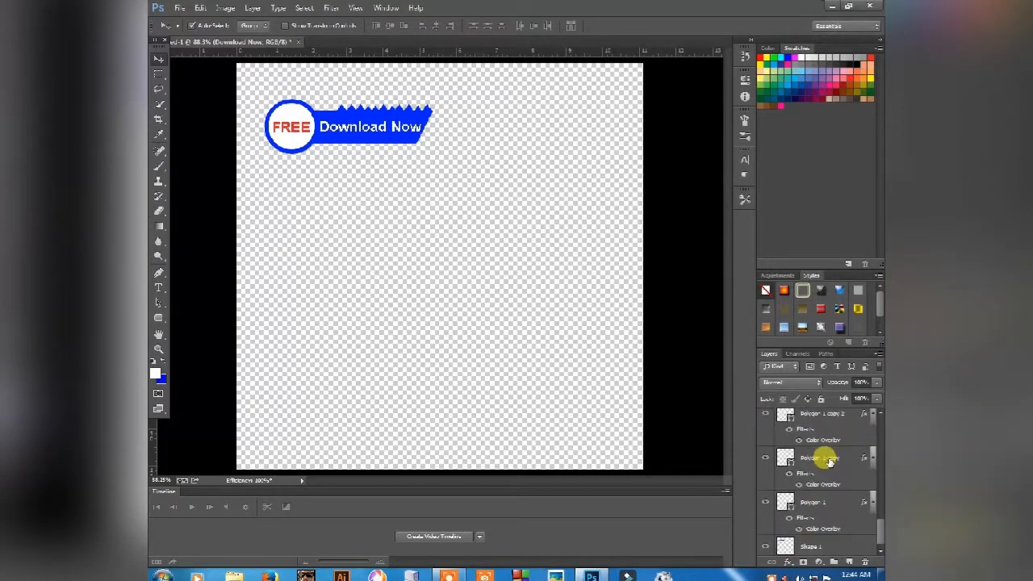
left_click(842, 543, "shift")
scroll(842, 543, "up", 4)
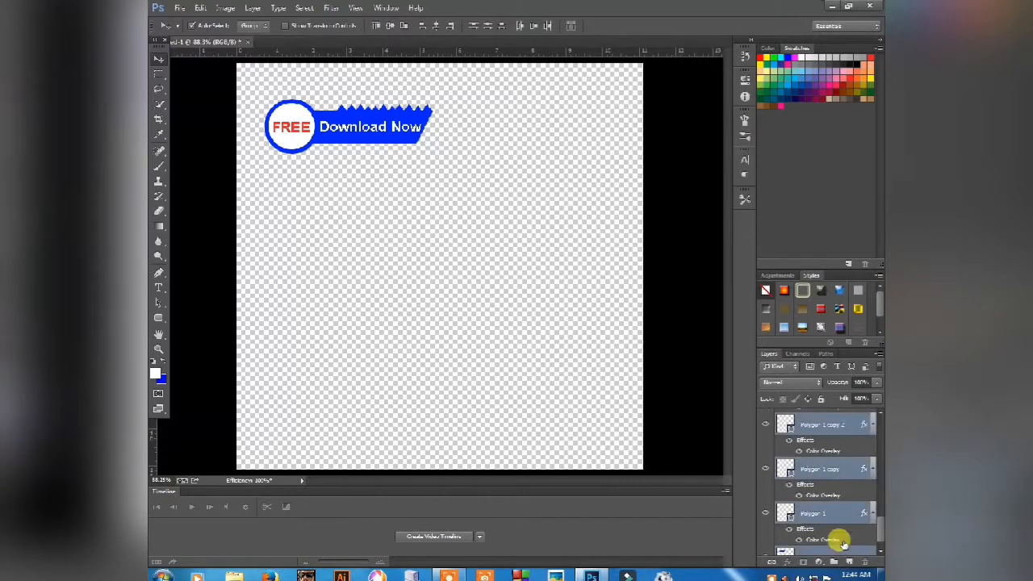
scroll(843, 544, "up", 5)
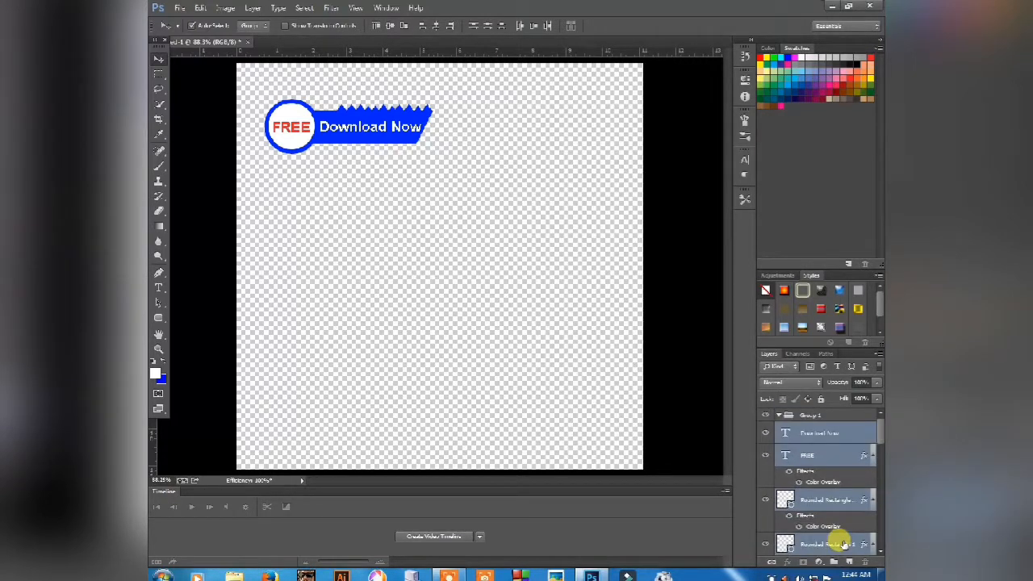
left_click_drag(833, 452, 821, 415)
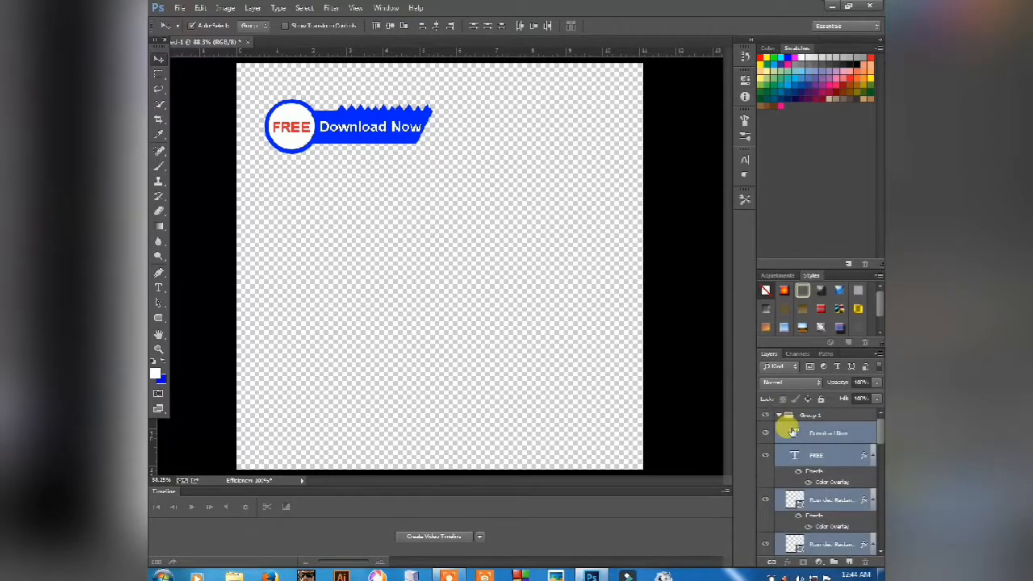
mouse_move(794, 433)
left_mouse_down()
mouse_move(787, 410)
mouse_move(797, 417)
left_mouse_up()
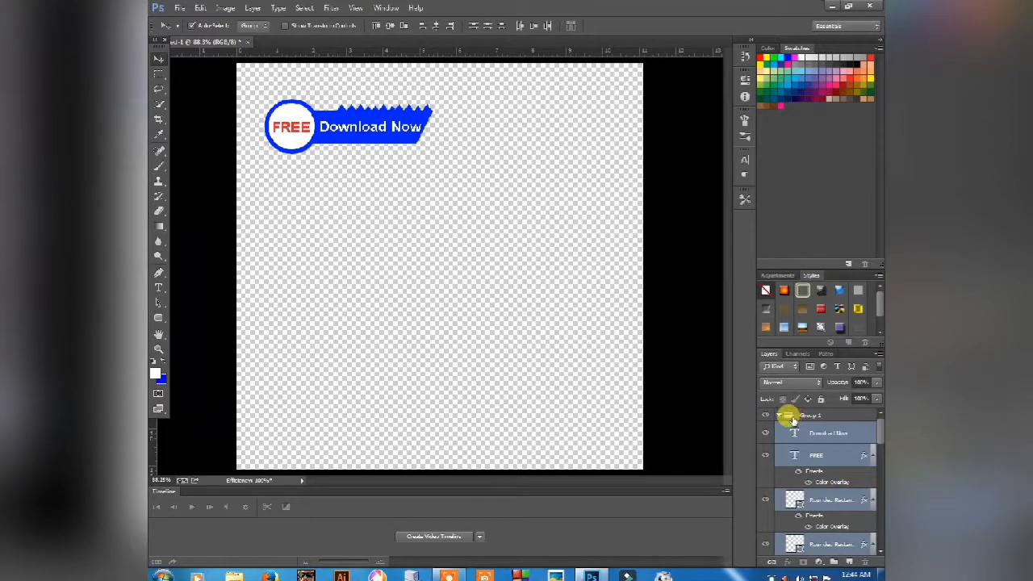
left_click(789, 415)
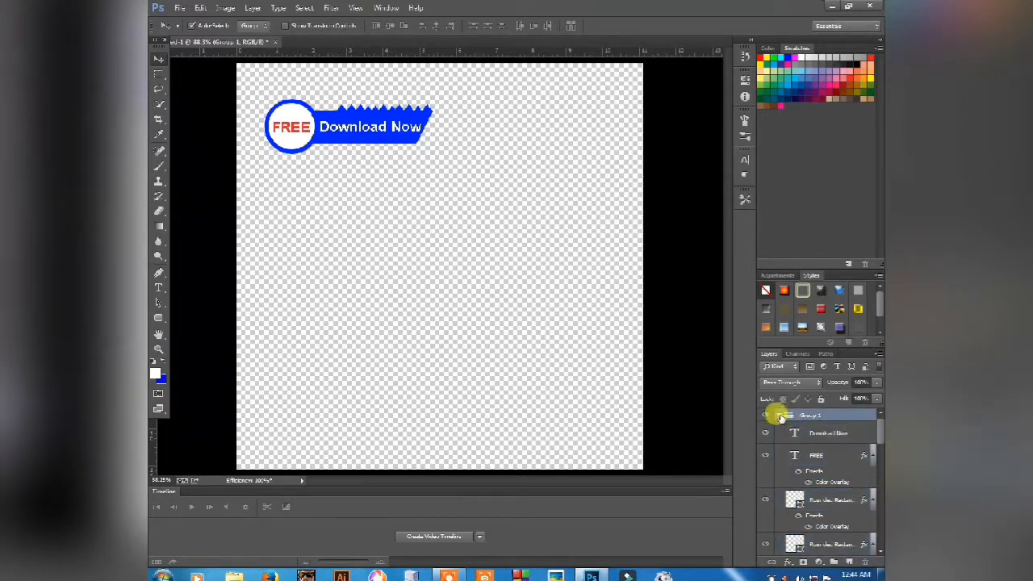
left_click(780, 415)
Duplicate the button group five times and arrange the six buttons in a grid of two columns and three rows
double_click(810, 416)
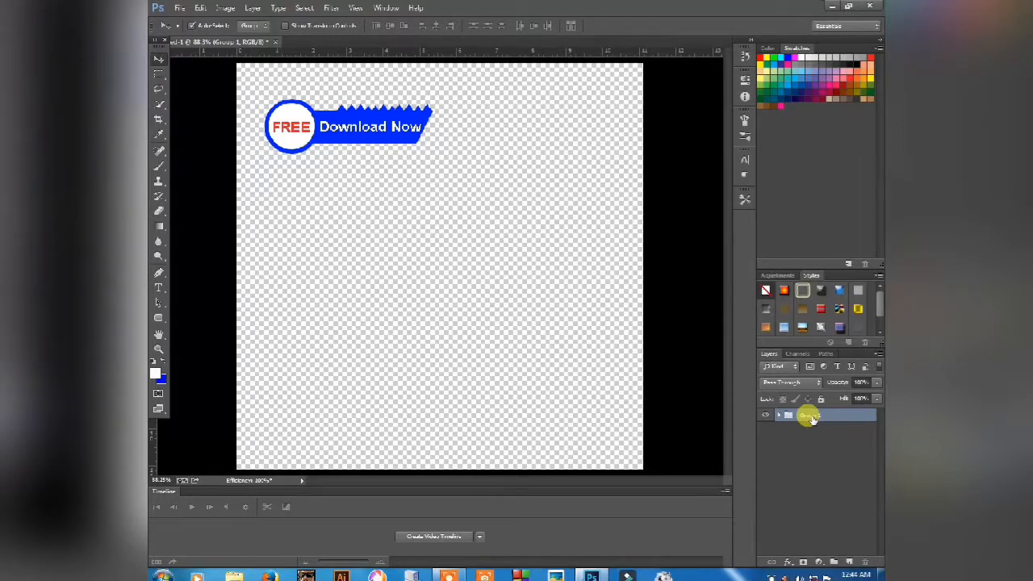
key("ctrl+j")
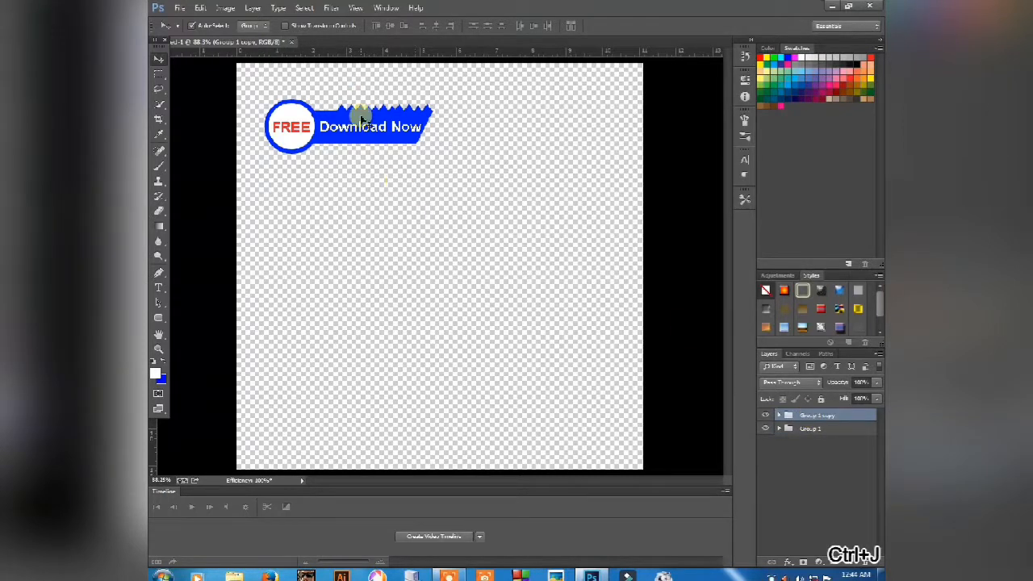
left_click_drag(405, 133, 544, 135)
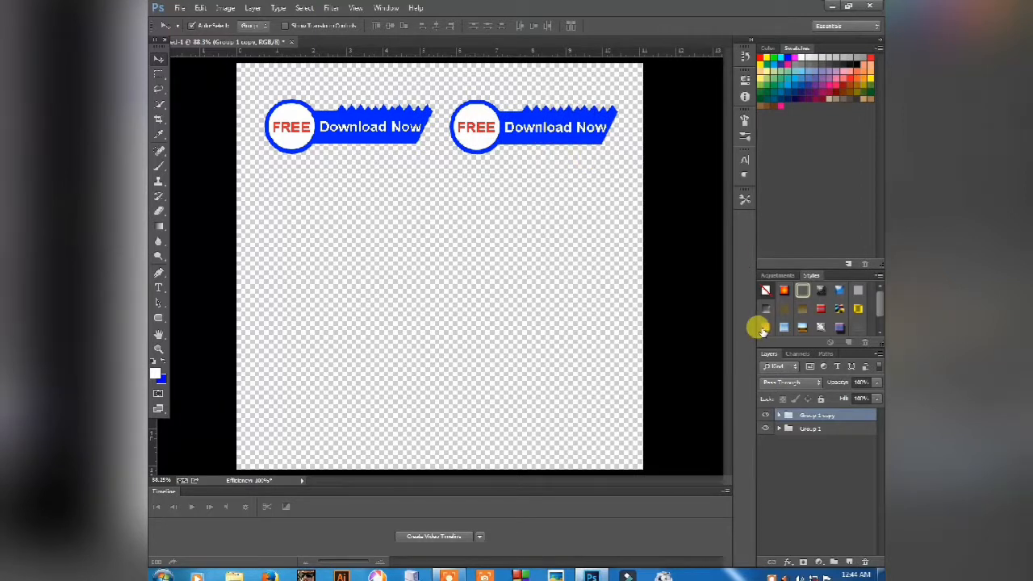
key("ctrl+j")
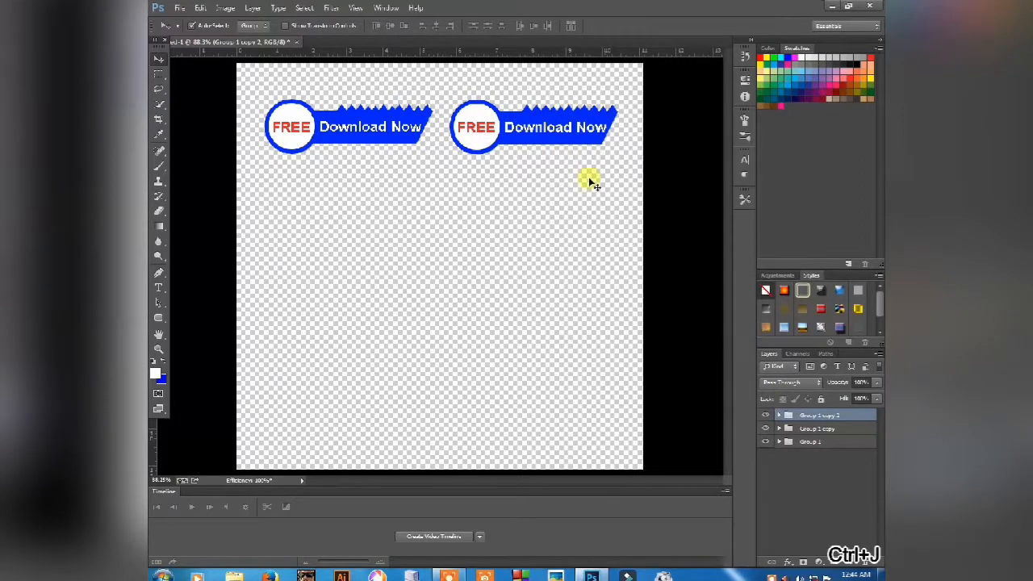
left_click_drag(554, 129, 369, 218)
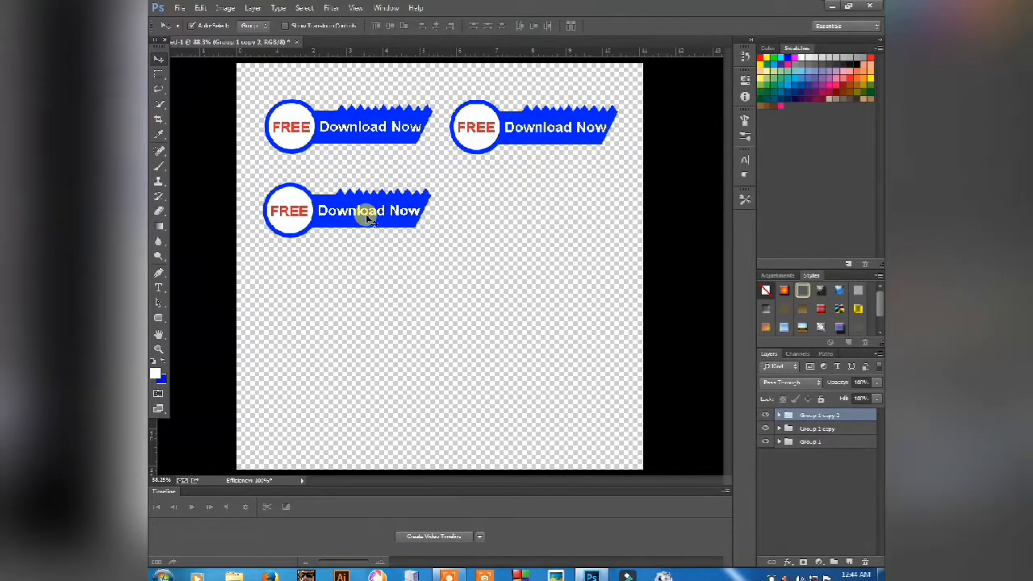
key("ctrl+j")
left_click_drag(370, 217, 561, 309)
key("ctrl+j")
key("ctrl+j")
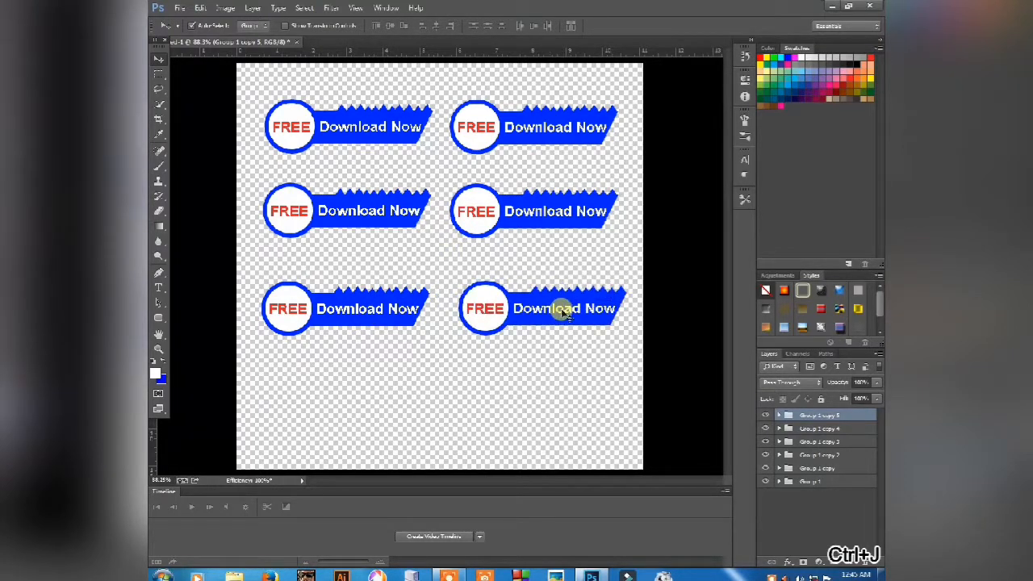
Expand Group 1 copy and select its Rounded Rectangle 1 copy layer
left_click(820, 469)
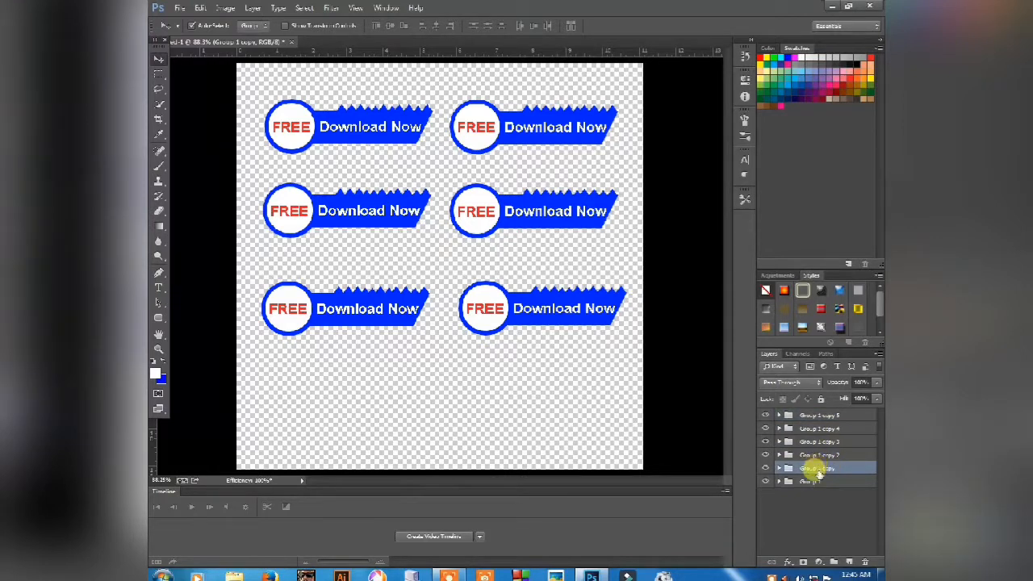
left_click(779, 468)
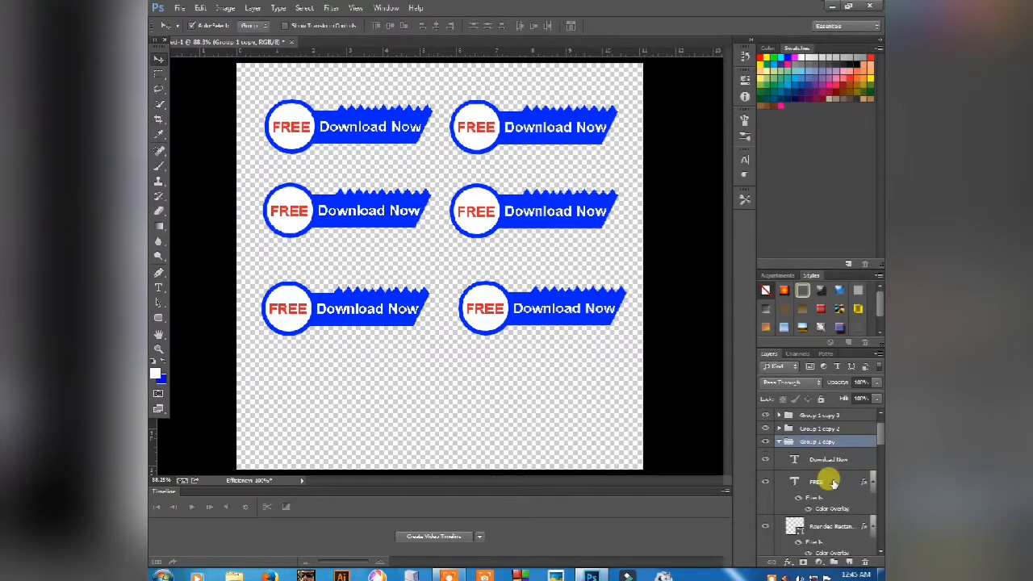
left_click(830, 525)
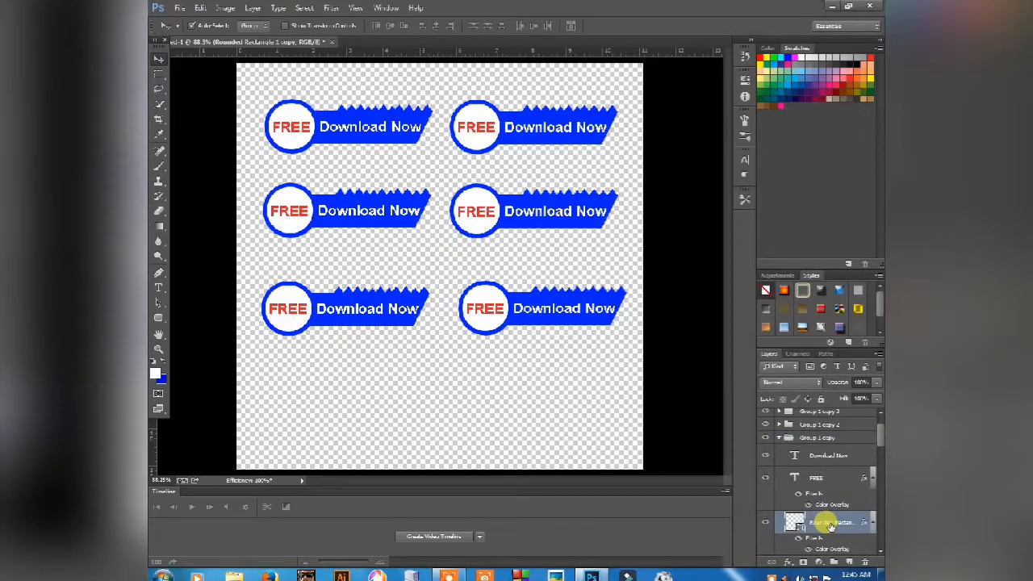
scroll(827, 489, "down", 5)
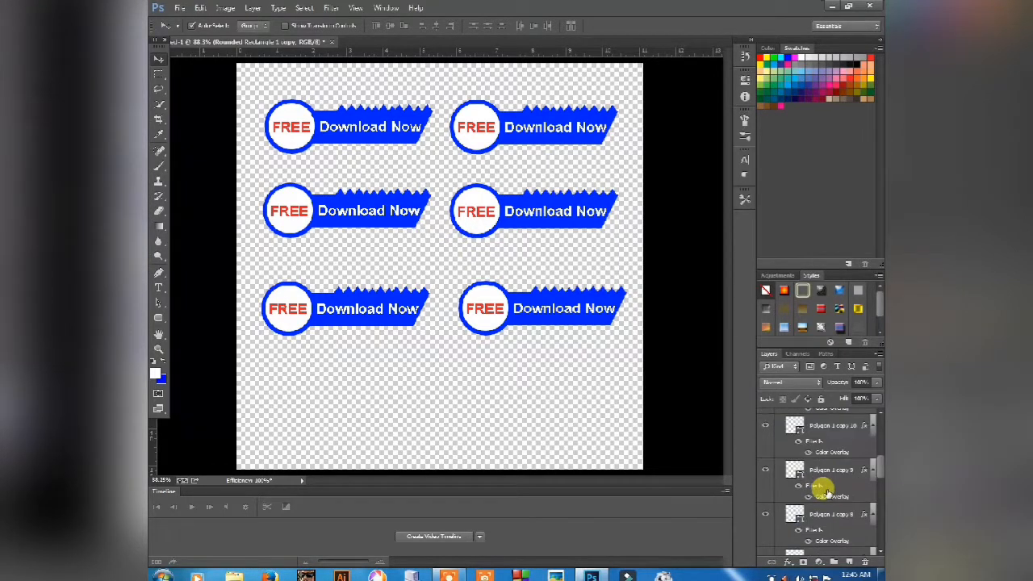